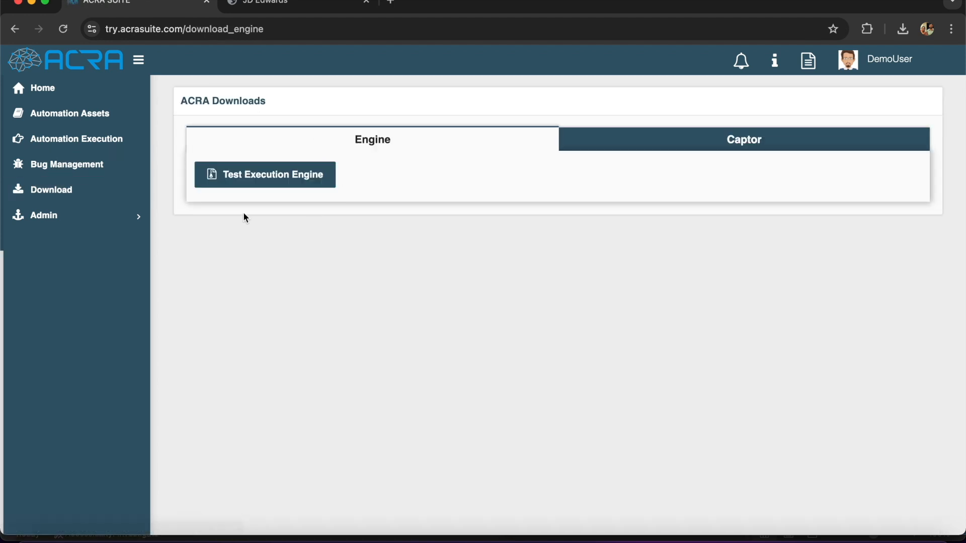
# Show the Captor download options (Generic Web, JDE 9.1, JDE 9.2, QCloud, SalesForce) and bring the Acra Execution Engine forward
pyautogui.click(623, 146)
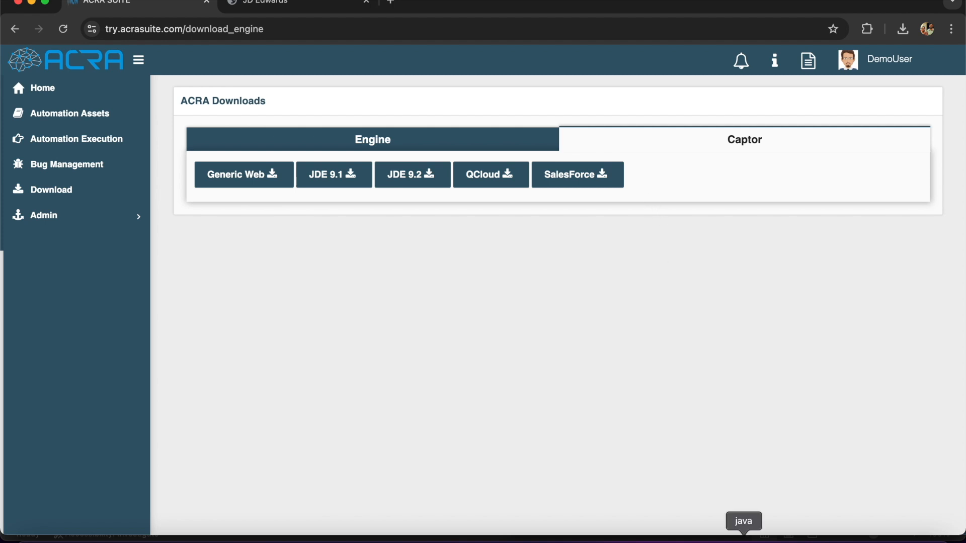
pyautogui.click(743, 538)
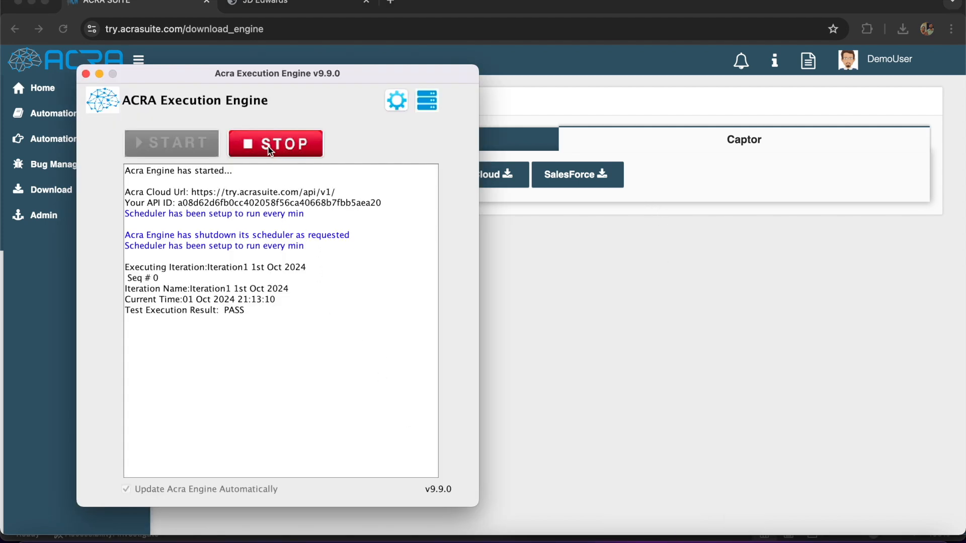
pyautogui.click(530, 228)
# Review Chrome's installed extensions, including ACRA JDE 9.2 test case captor 9.9.0, then return to ACRA Suite
pyautogui.click(951, 29)
pyautogui.moveTo(859, 229)
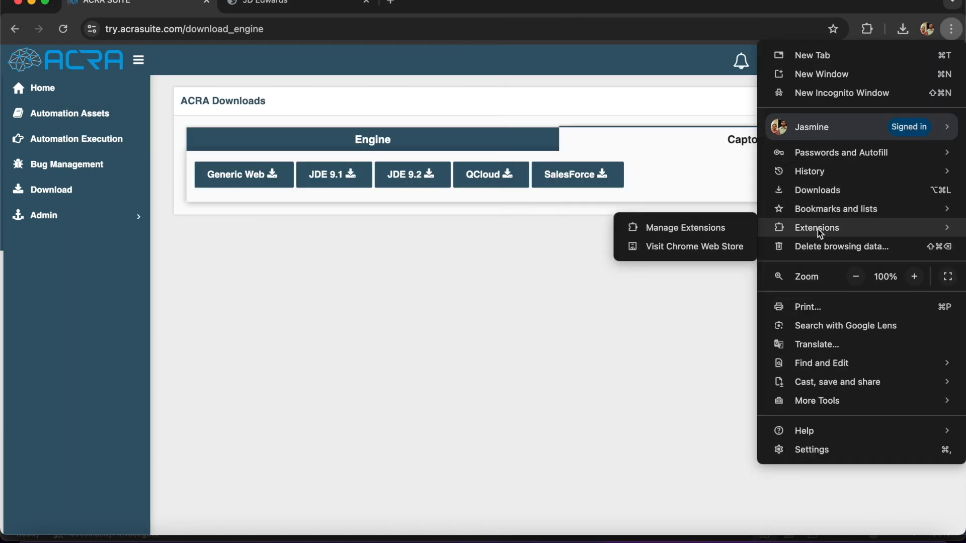
pyautogui.click(706, 229)
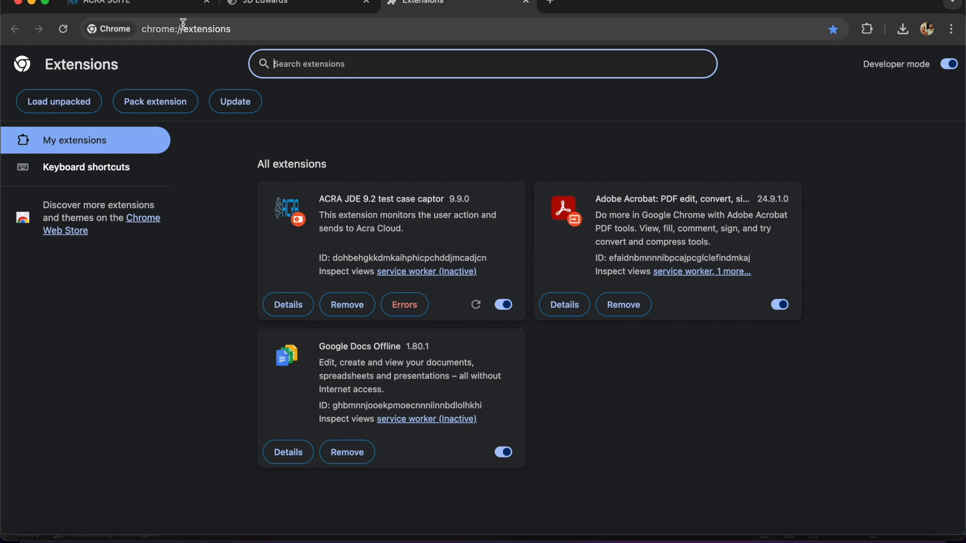
pyautogui.click(158, 7)
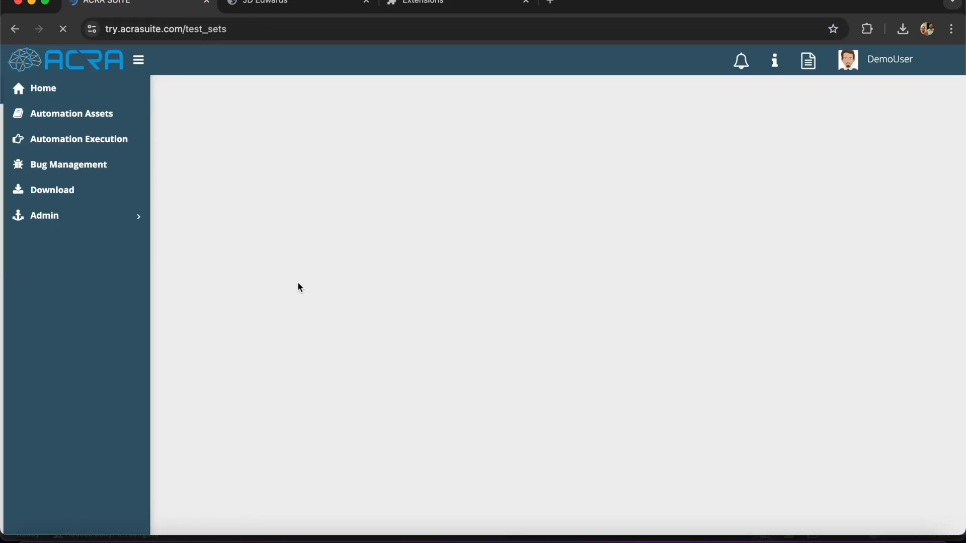
# Create a root-level automation set named 'InFocus 2024'
pyautogui.click(593, 104)
pyautogui.click(529, 127)
pyautogui.write('InFocus 2024')
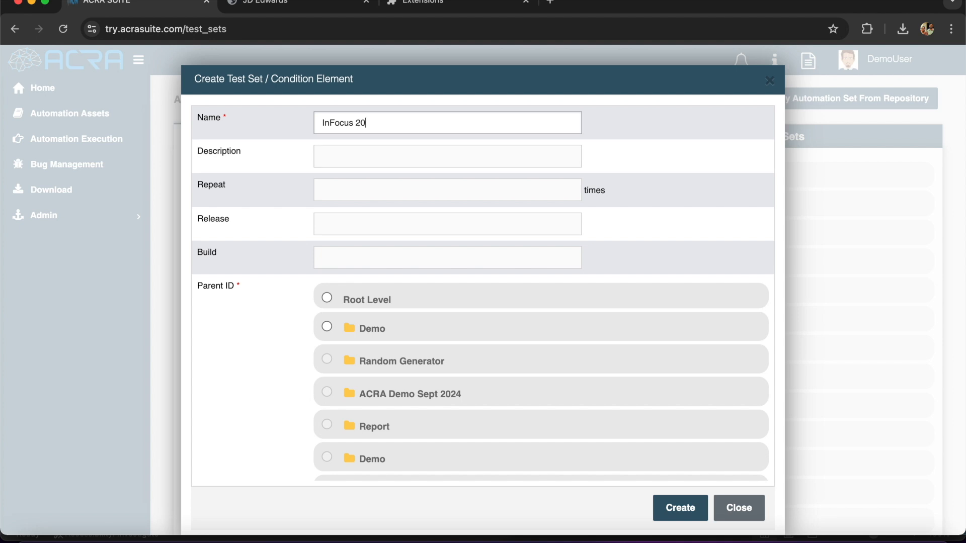
pyautogui.click(327, 298)
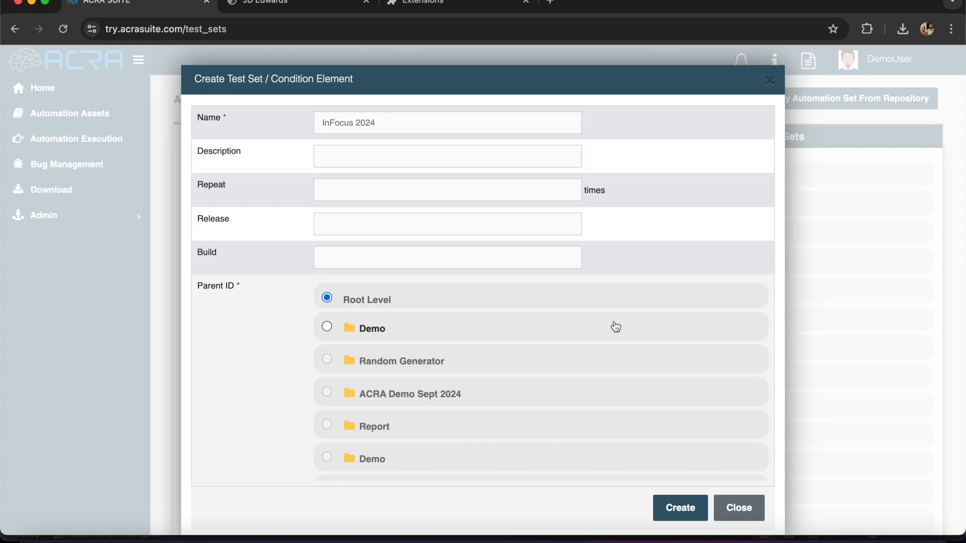
pyautogui.click(678, 507)
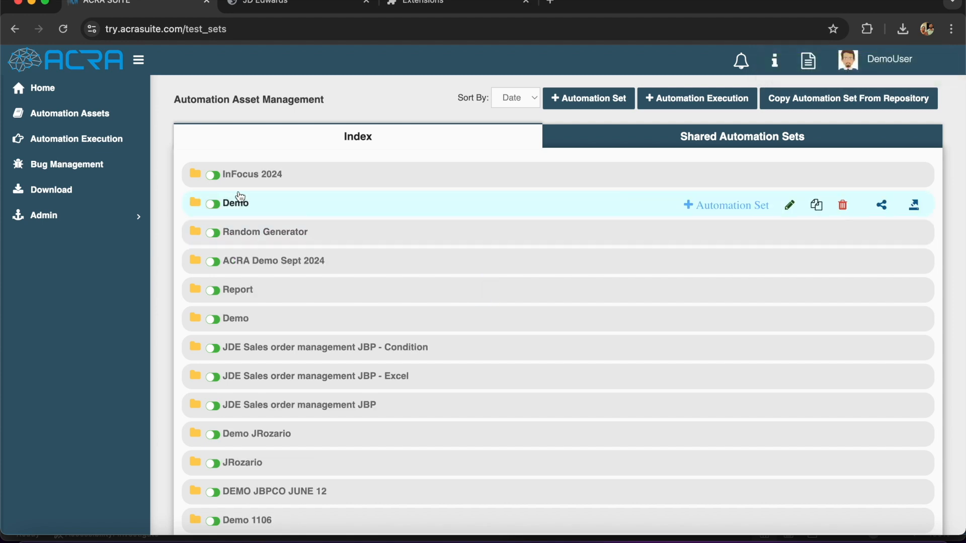
# Add the test case 'Address Book - Edit Alpha Name' to InFocus 2024 and start recording it
pyautogui.click(250, 177)
pyautogui.click(739, 177)
pyautogui.click(393, 146)
pyautogui.write('Address Book ')
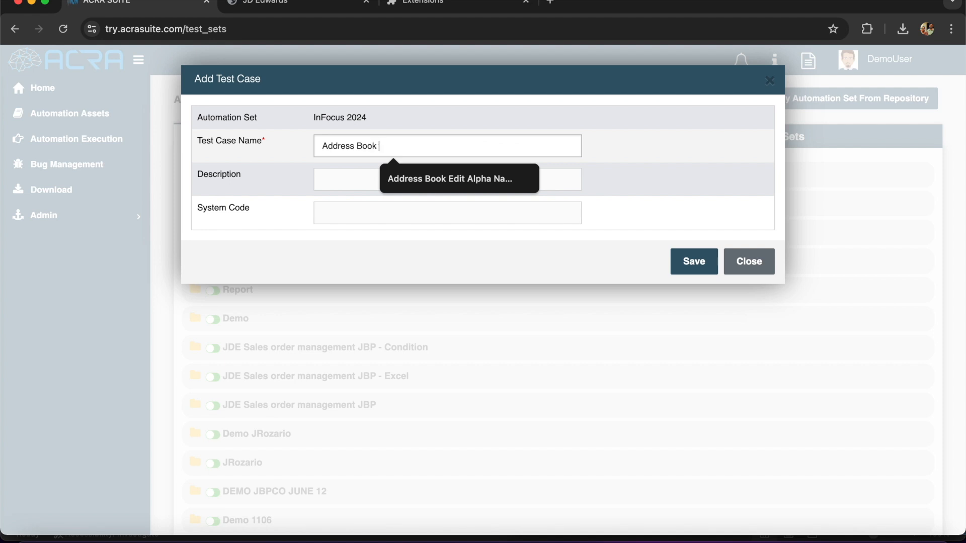
pyautogui.write('- Edit Alpha Name')
pyautogui.click(690, 261)
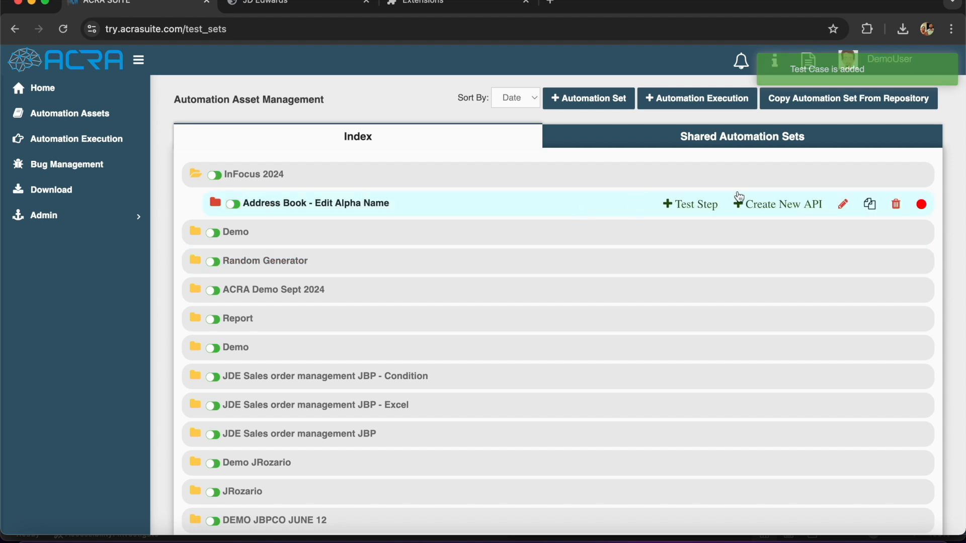
pyautogui.click(922, 206)
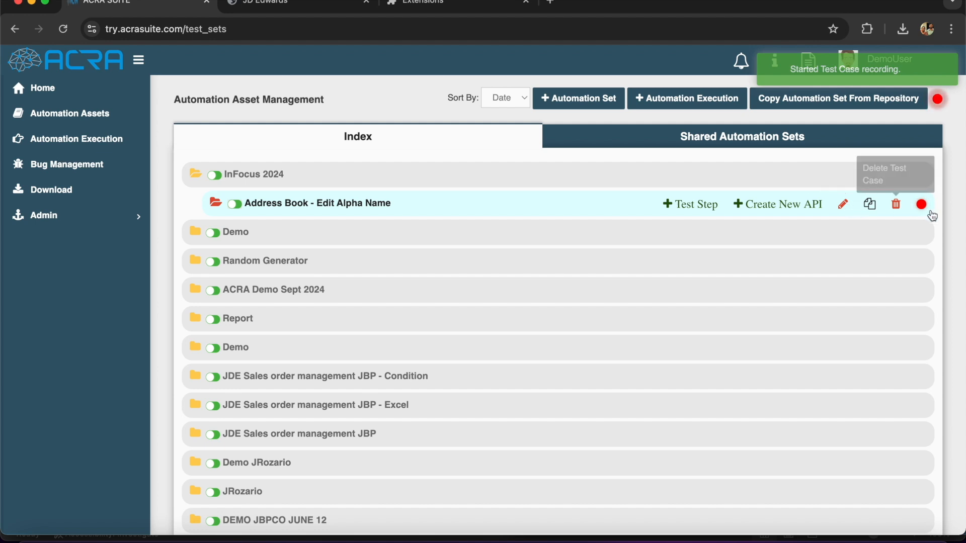
# Sign in to JD Edwards with the user ID and password while ACRA records the login step
pyautogui.moveTo(965, 226); pyautogui.dragTo(506, 229)
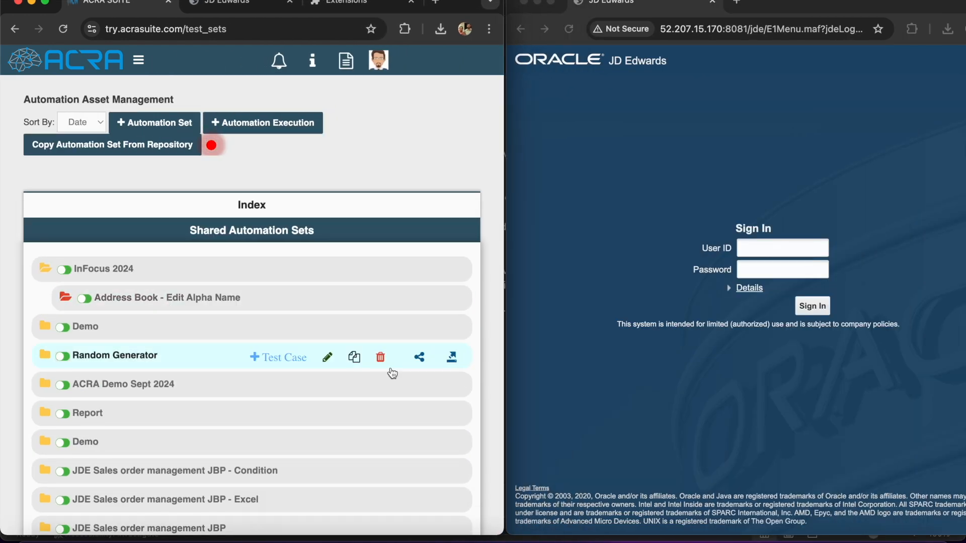
pyautogui.click(784, 165)
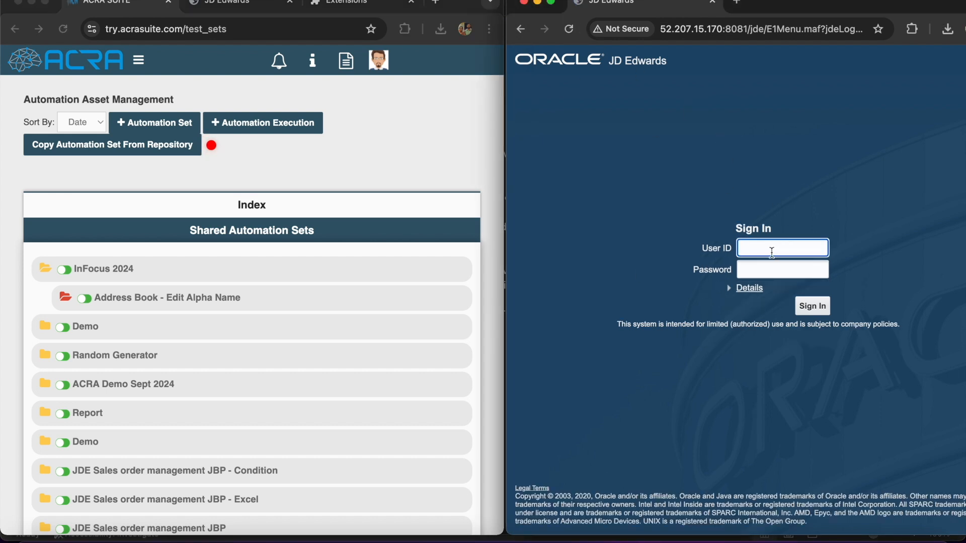
pyautogui.write('jde')
pyautogui.press('Tab')
pyautogui.write('jde')
pyautogui.click(812, 305)
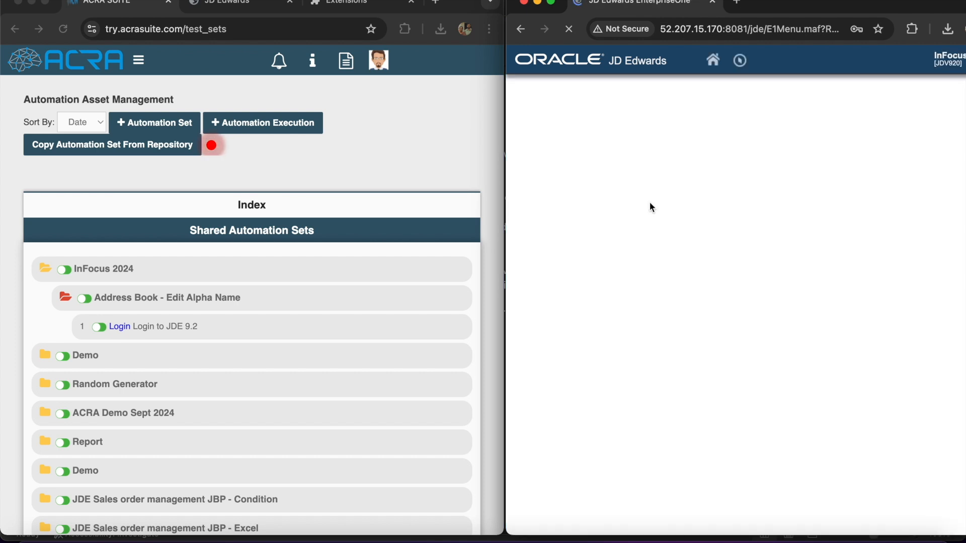
# Launch P01012 via Fast Path and list addresses with Search Type E
pyautogui.click(741, 62)
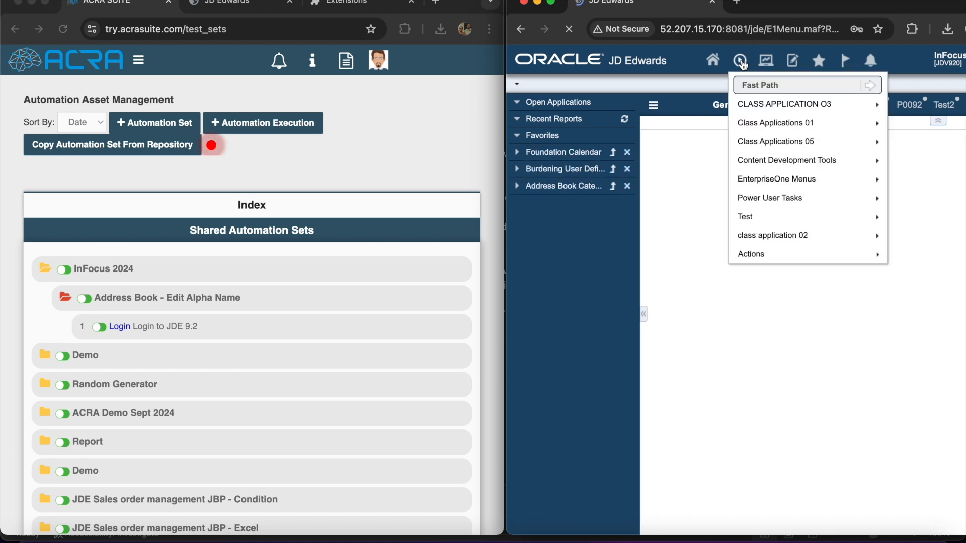
pyautogui.write('p01012')
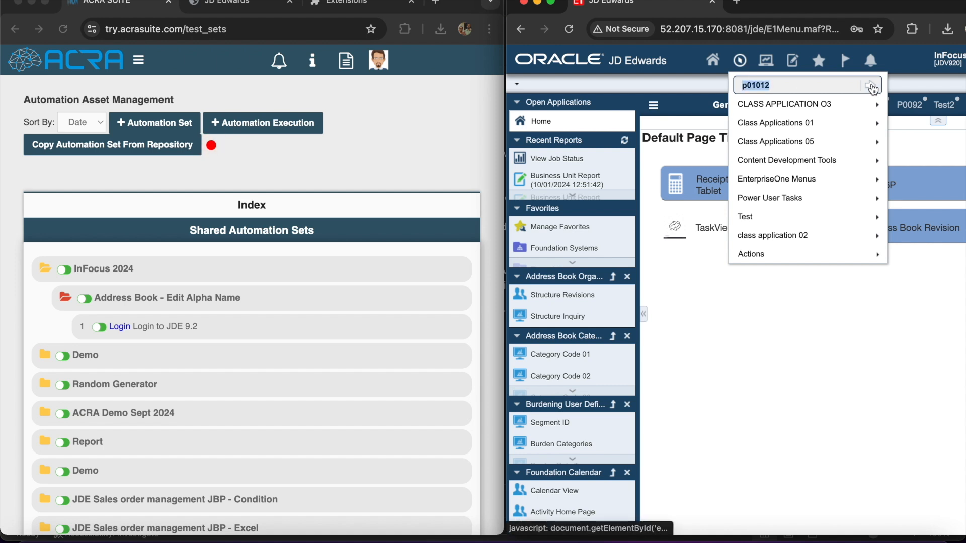
pyautogui.click(870, 86)
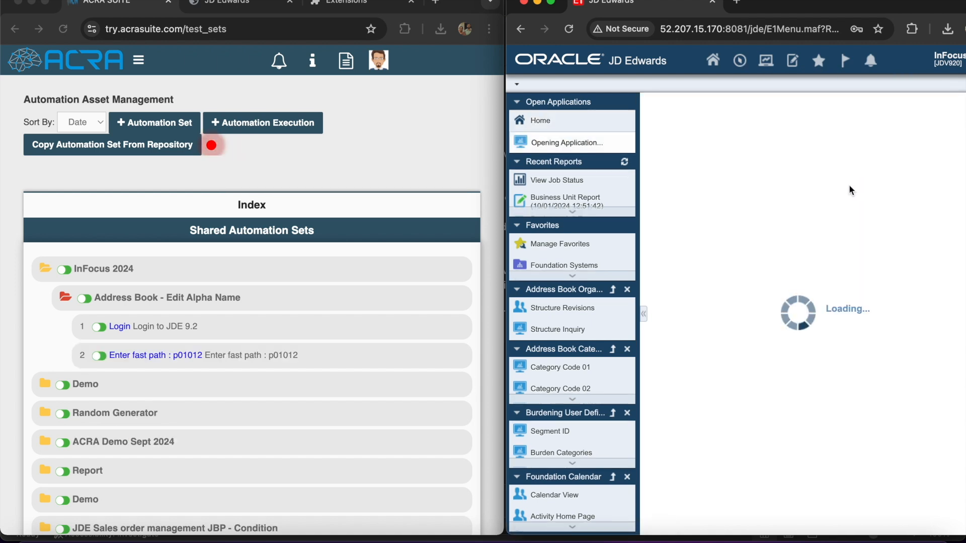
pyautogui.click(730, 166)
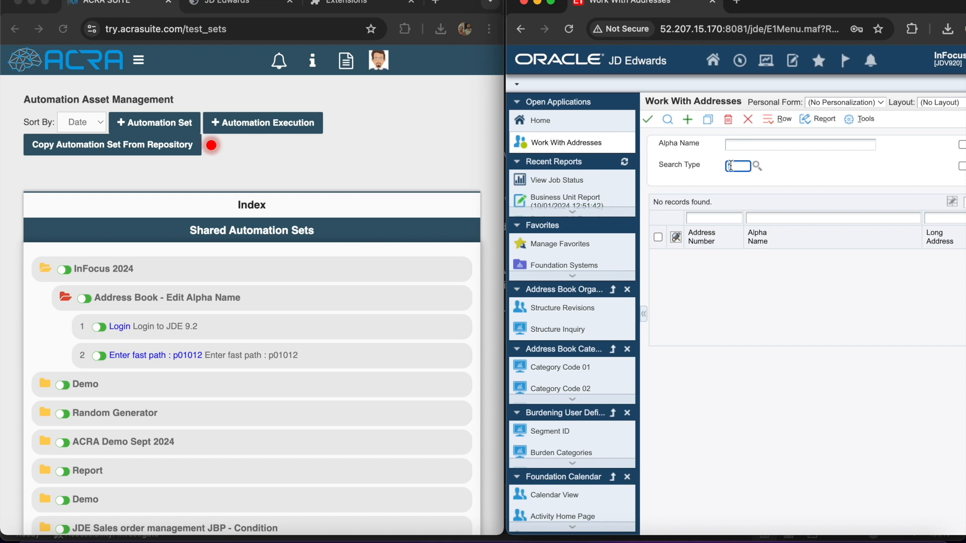
pyautogui.click(668, 123)
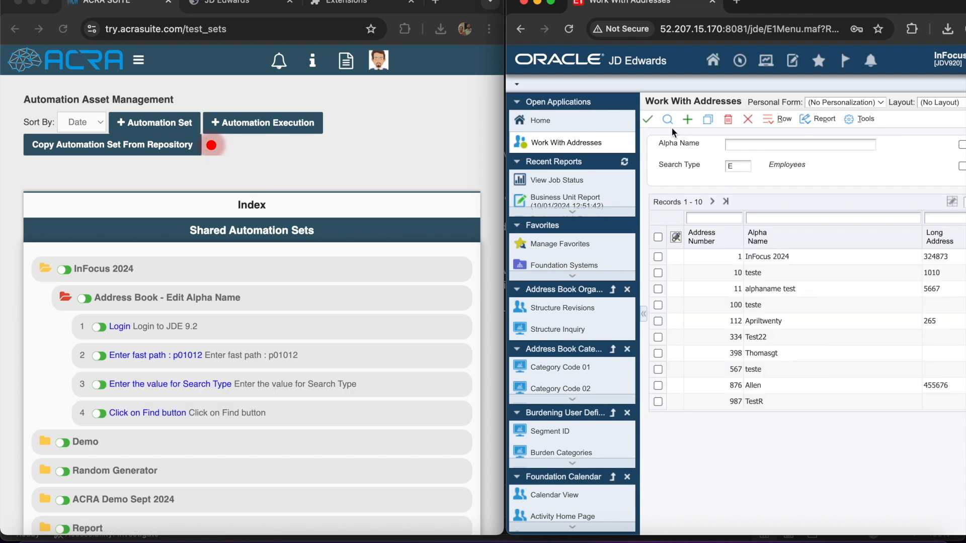
# Open address 10 (teste) and change its Alpha Name to 'ACRA SUITE INFOCUS 2024'
pyautogui.click(658, 273)
pyautogui.click(648, 120)
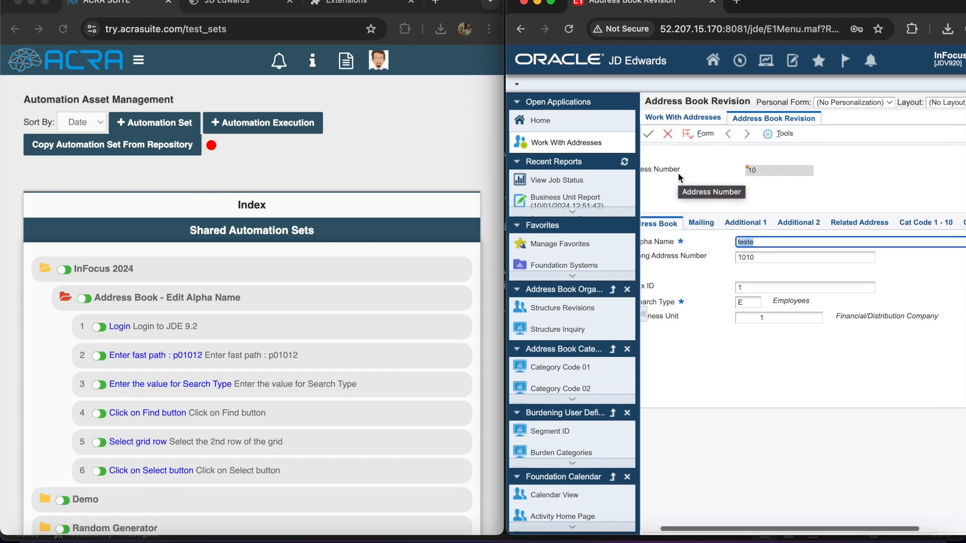
pyautogui.write('ACRA SUITE INFOCUS 2024')
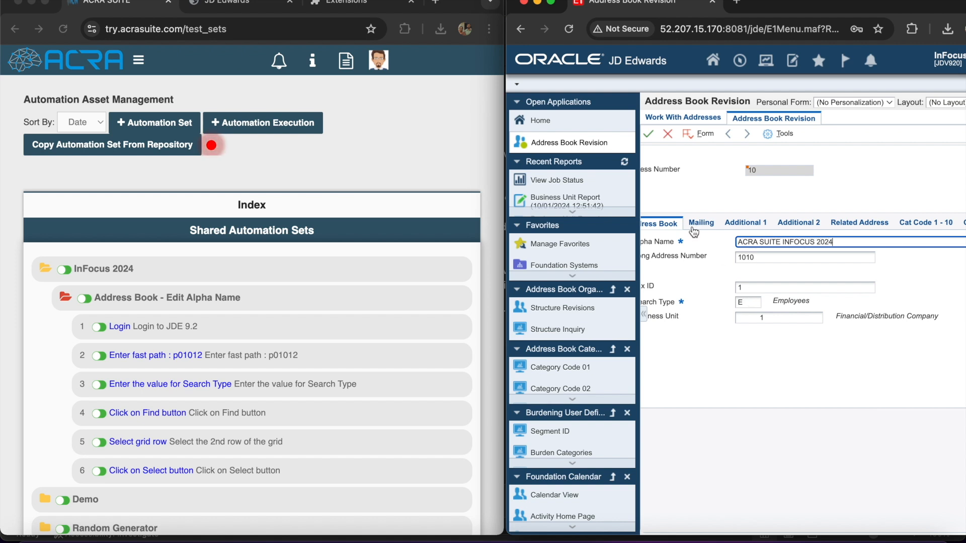
pyautogui.click(648, 134)
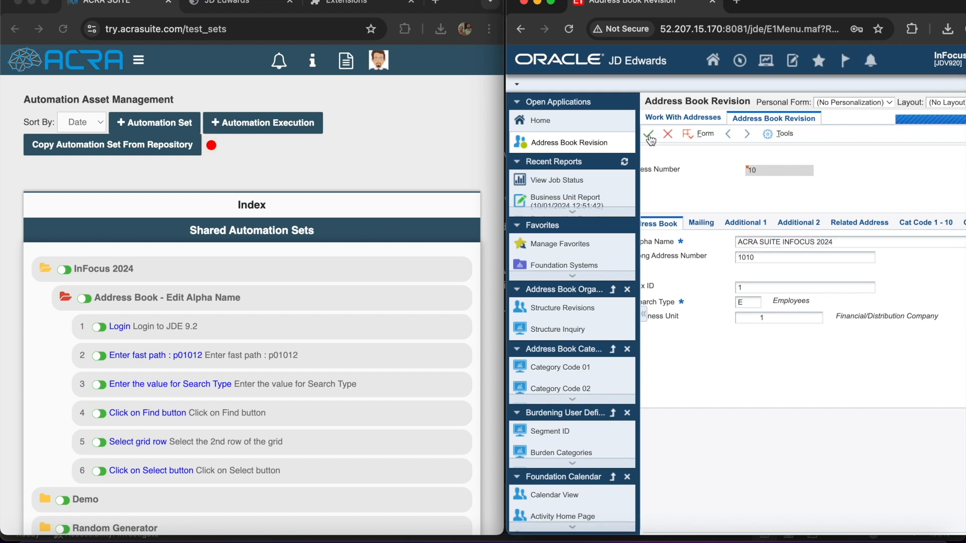
pyautogui.scroll(-5, 403, 336)
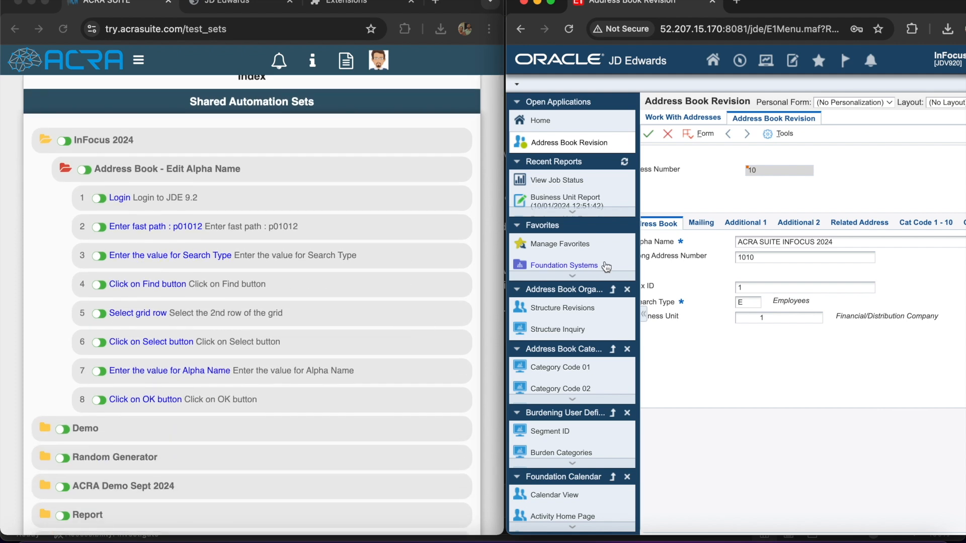
# Close the Address Book application, sign out of JD Edwards, and widen the ACRA window
pyautogui.click(668, 134)
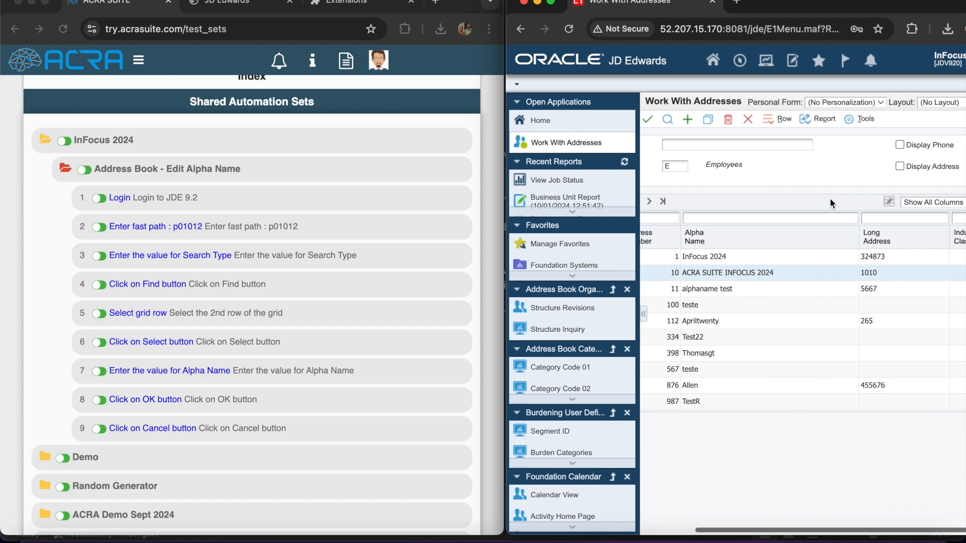
pyautogui.click(747, 119)
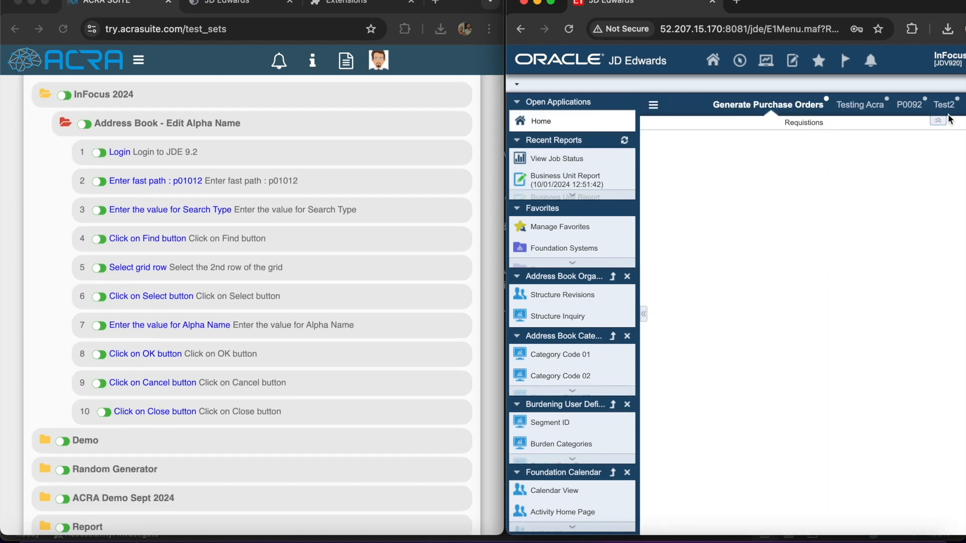
pyautogui.click(948, 65)
pyautogui.click(877, 257)
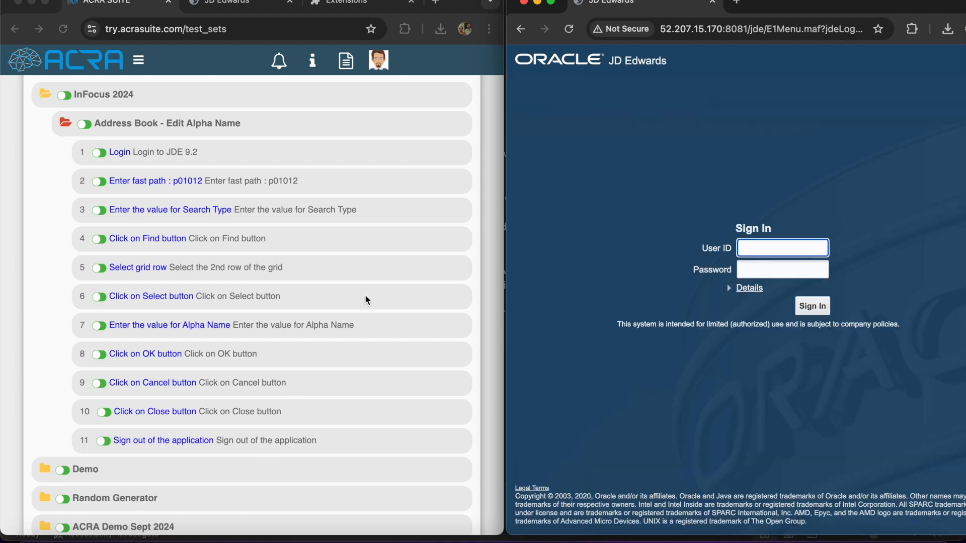
pyautogui.moveTo(504, 250); pyautogui.dragTo(675, 252)
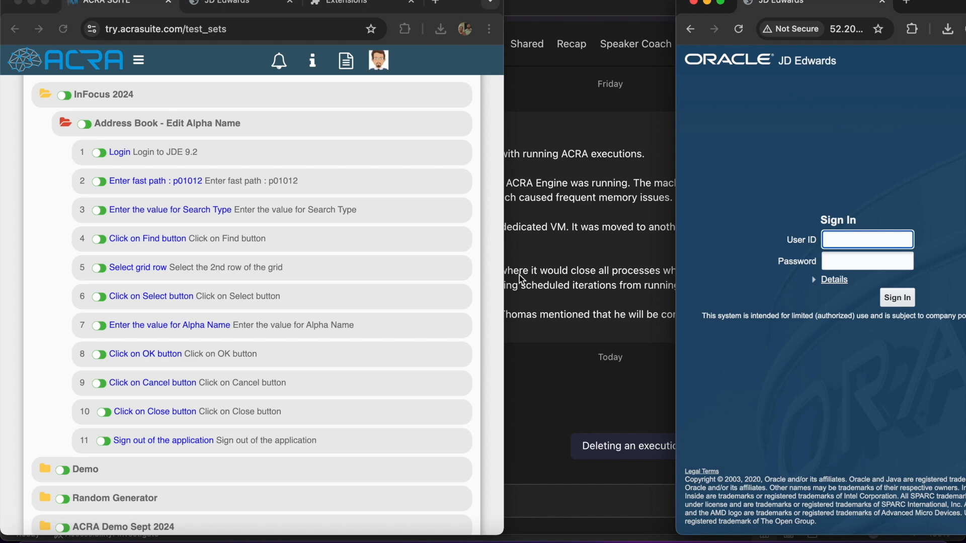
pyautogui.moveTo(501, 276); pyautogui.dragTo(961, 355)
# Stop recording and re-enter the Login step's password value
pyautogui.scroll(3, 765, 280)
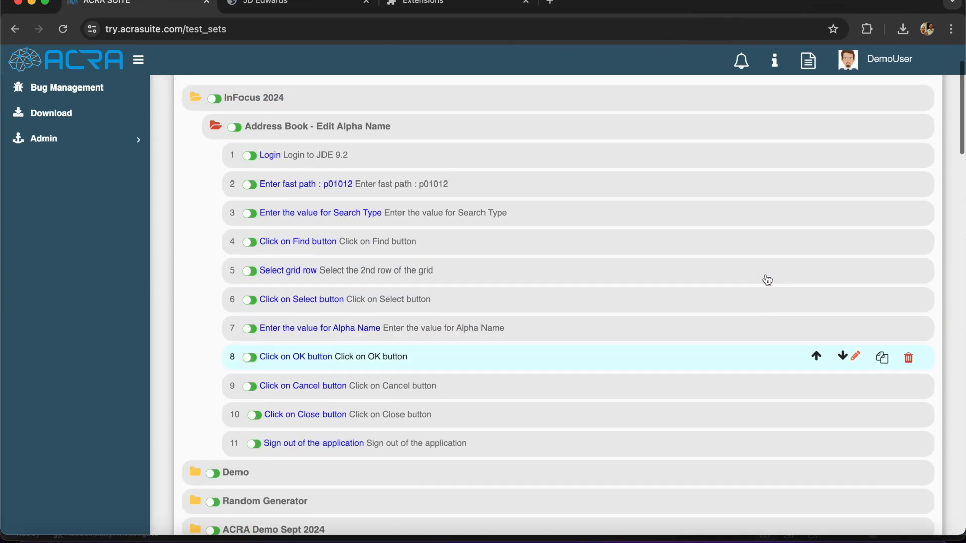
pyautogui.click(916, 172)
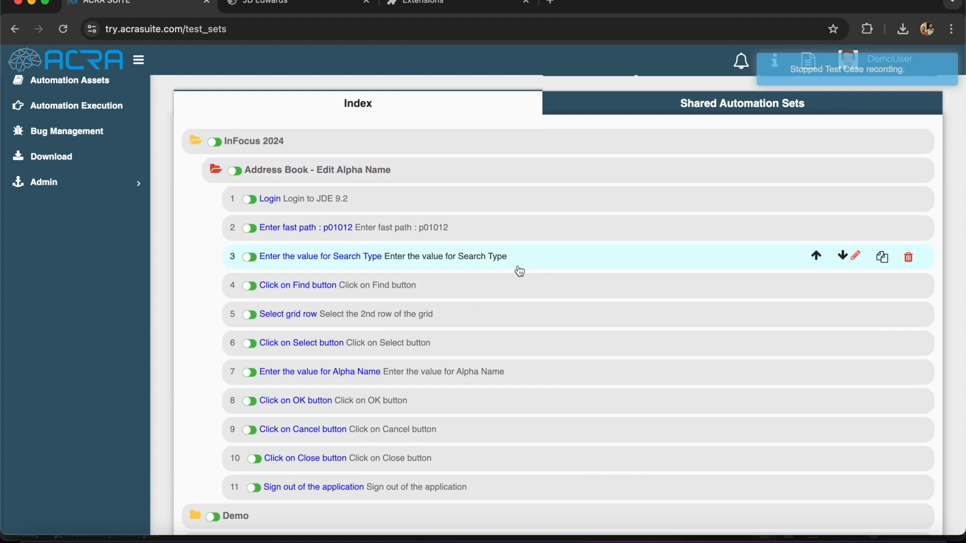
pyautogui.click(276, 203)
pyautogui.click(629, 197)
pyautogui.write('jde')
pyautogui.click(693, 234)
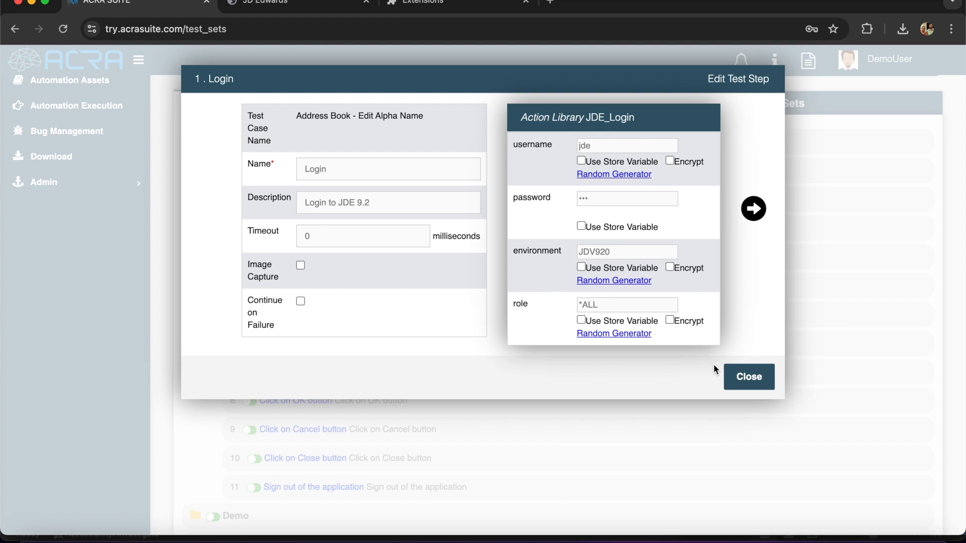
# Review each recorded step's metadata through to the Close step
pyautogui.click(757, 210)
pyautogui.click(707, 146)
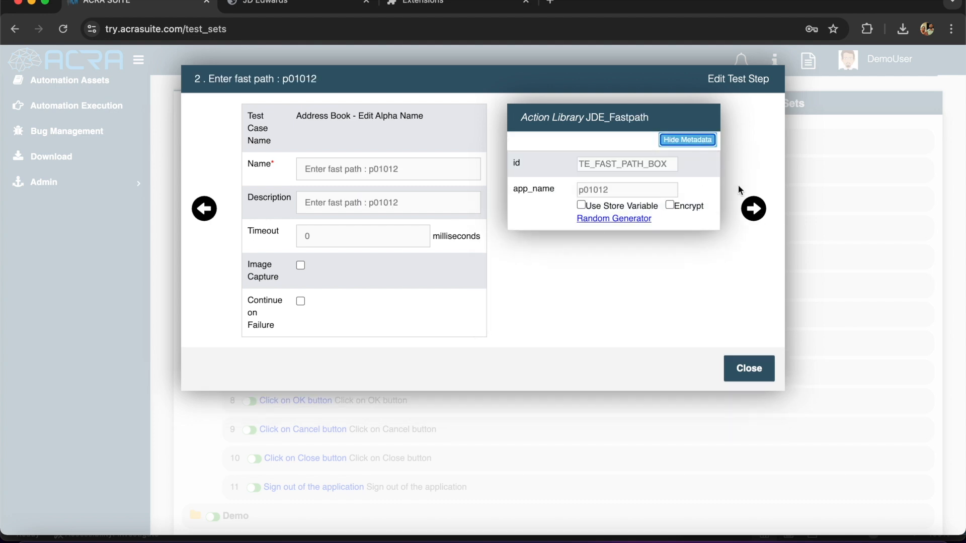
pyautogui.click(753, 211)
pyautogui.click(753, 210)
pyautogui.click(753, 210)
pyautogui.click(753, 211)
pyautogui.click(753, 210)
pyautogui.click(753, 211)
pyautogui.click(753, 210)
pyautogui.click(753, 210)
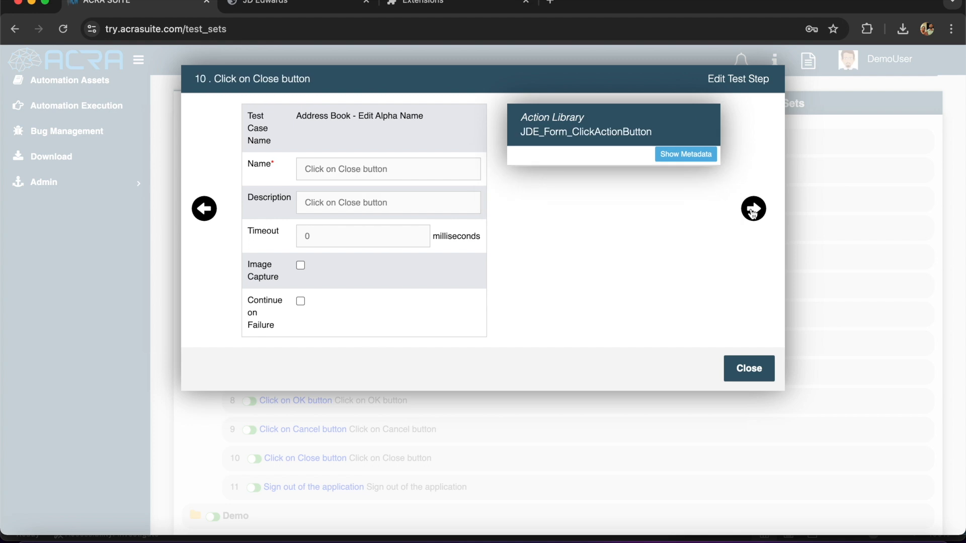
pyautogui.click(687, 153)
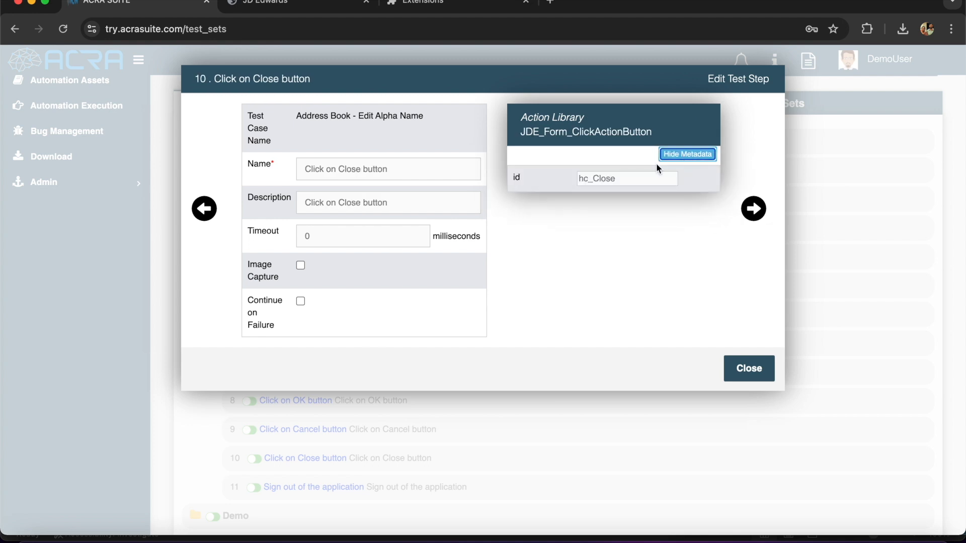
pyautogui.click(203, 209)
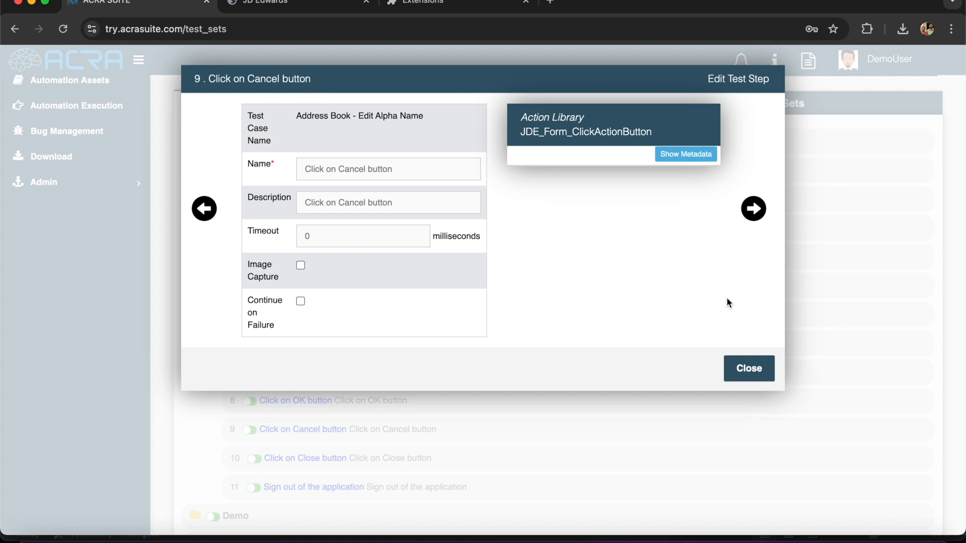
pyautogui.click(747, 372)
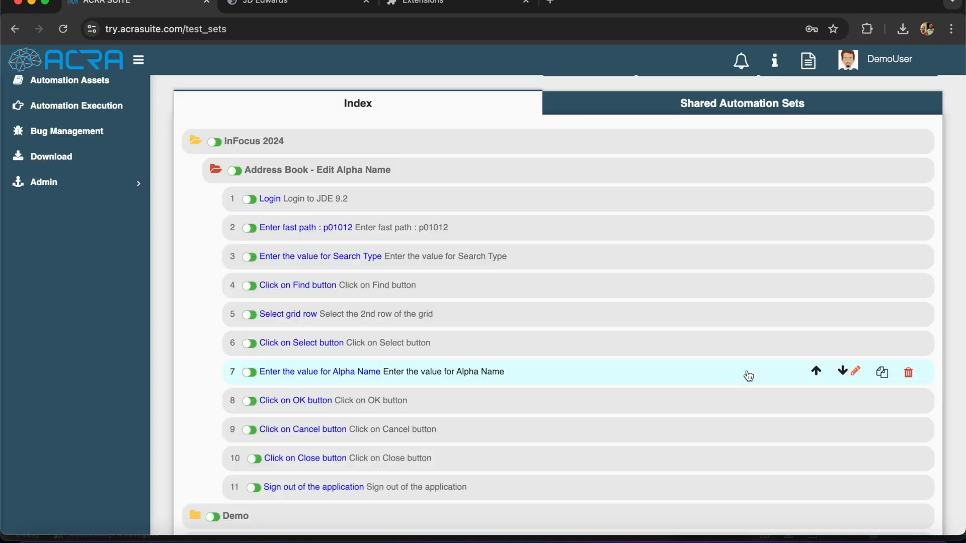
# Change step 7's Alpha Name value to 'INFOCUS 2024 Test Automation'
pyautogui.click(338, 374)
pyautogui.click(579, 164)
pyautogui.keyDown('shift'); pyautogui.click(630, 165); pyautogui.keyUp('shift')
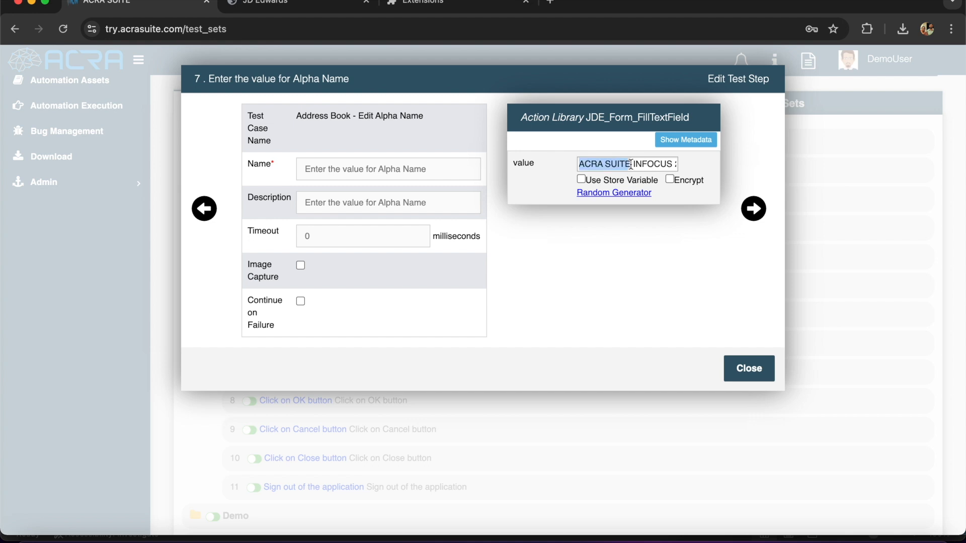
pyautogui.press('BackSpace')
pyautogui.click(582, 164)
pyautogui.press('BackSpace')
pyautogui.write('Test Automation')
pyautogui.click(703, 275)
pyautogui.click(745, 371)
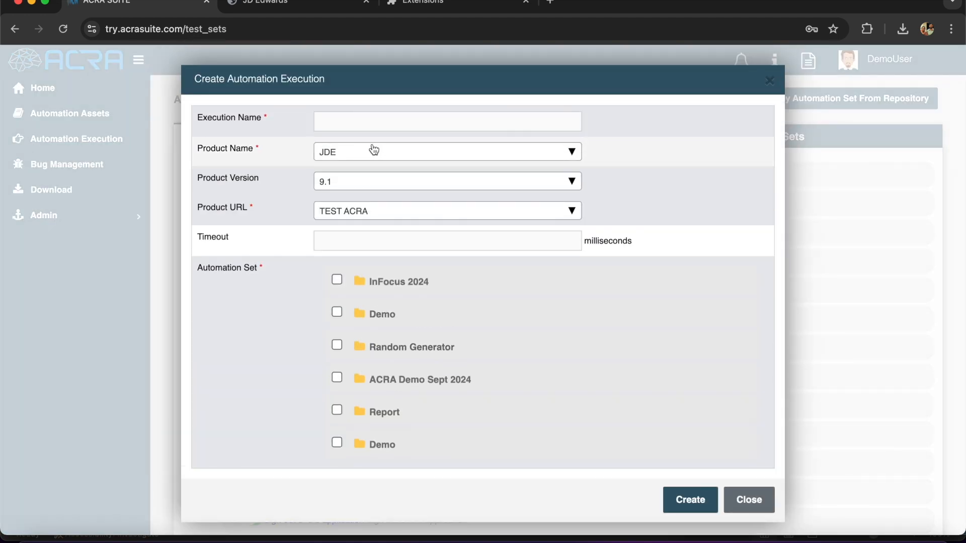
# Create execution INFOCUS 2024 (version 9.2, URL 9.2 latest, InFocus 2024 set) and open executions in a new tab
pyautogui.click(371, 122)
pyautogui.write('I')
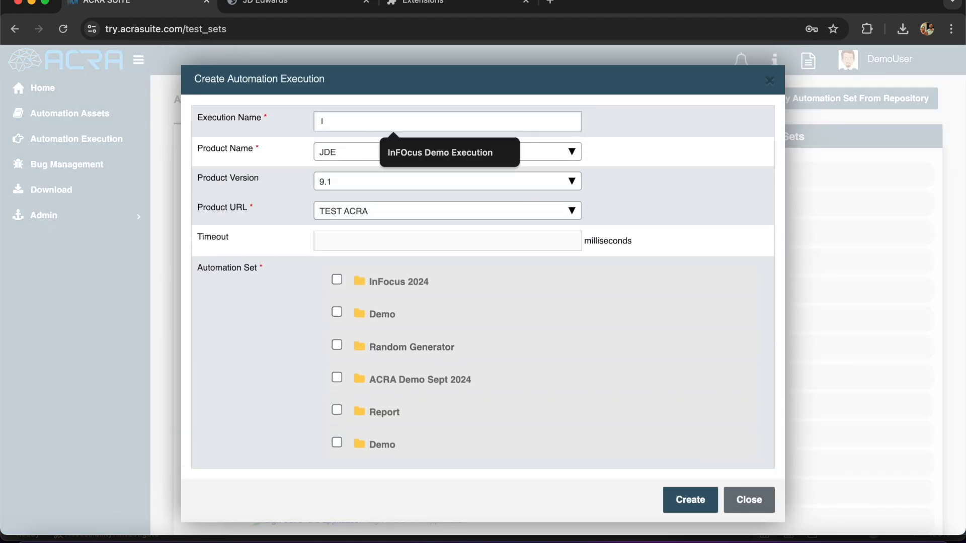
pyautogui.write('NFOCUS 2024')
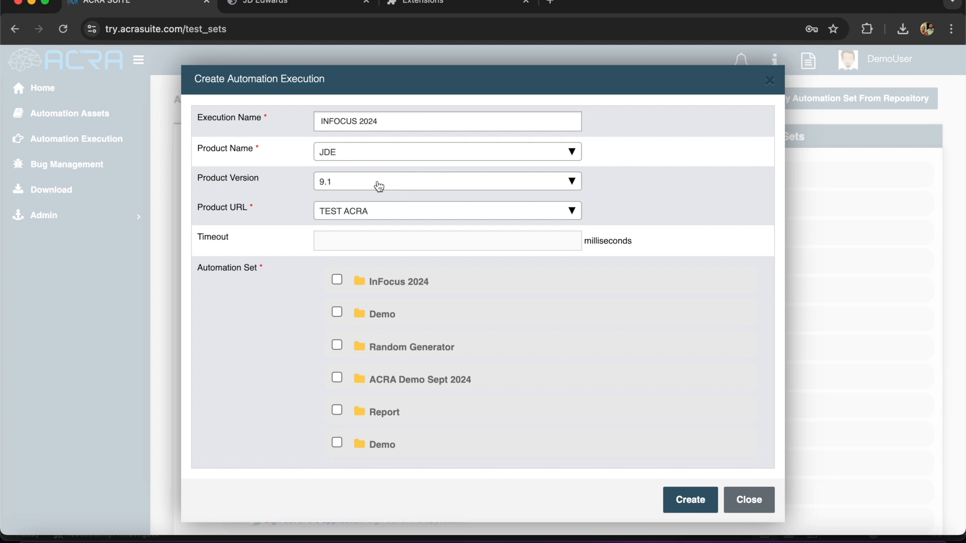
pyautogui.click(338, 279)
pyautogui.click(564, 186)
pyautogui.click(534, 247)
pyautogui.click(534, 218)
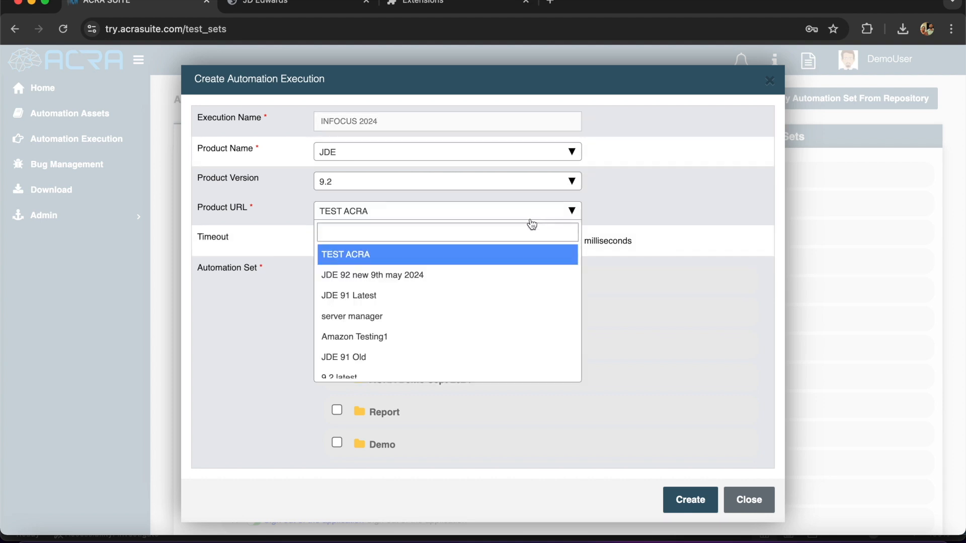
pyautogui.scroll(-3, 491, 301)
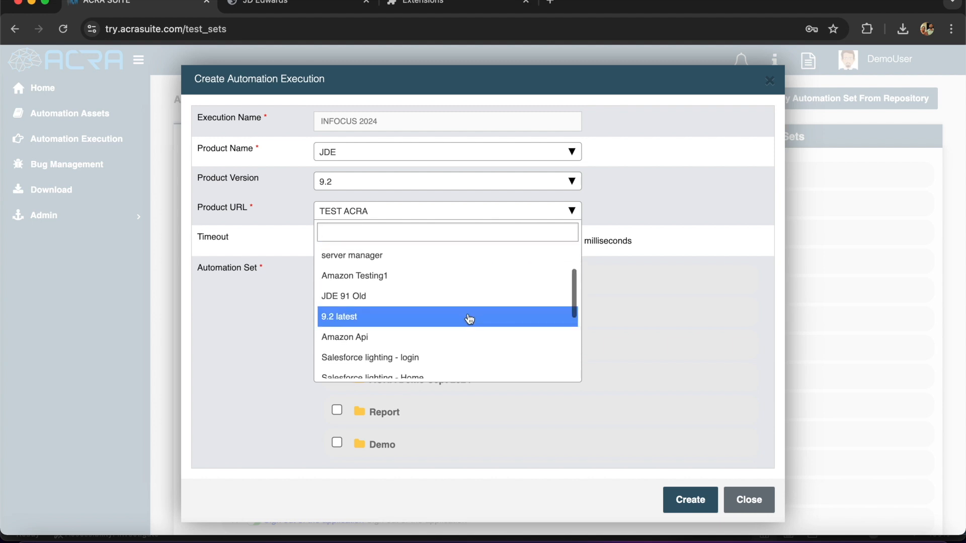
pyautogui.click(469, 318)
pyautogui.scroll(-1, 528, 304)
pyautogui.click(690, 500)
pyautogui.rightClick(81, 142)
pyautogui.click(116, 147)
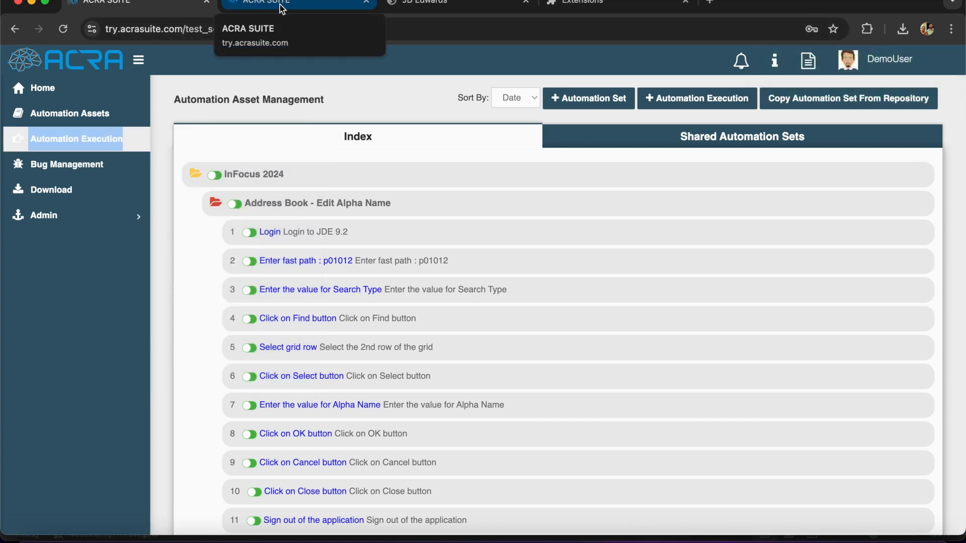
# Switch to the executions tab and open the Run Iteration dialog for INFOCUS 2024
pyautogui.click(282, 4)
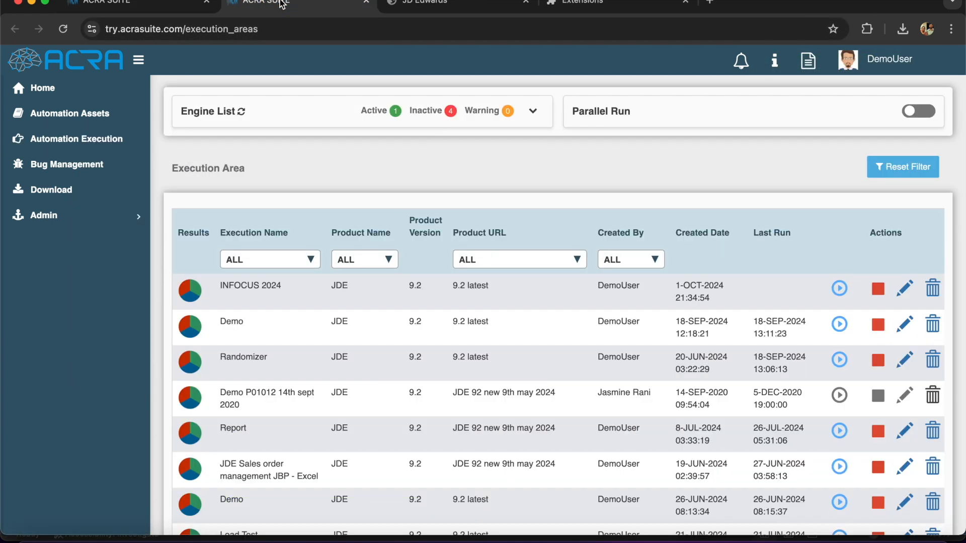
pyautogui.scroll(-5, 525, 320)
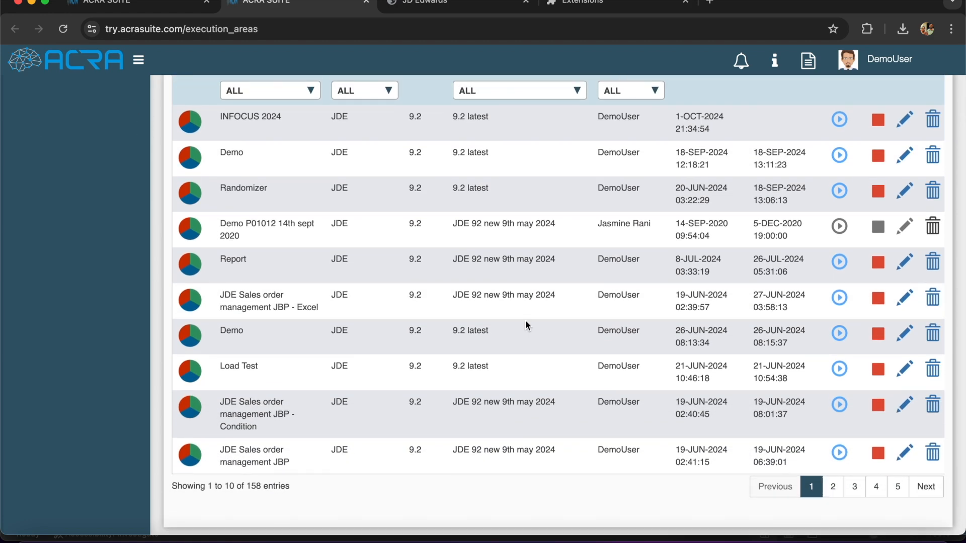
pyautogui.scroll(5, 654, 282)
pyautogui.scroll(1, 702, 203)
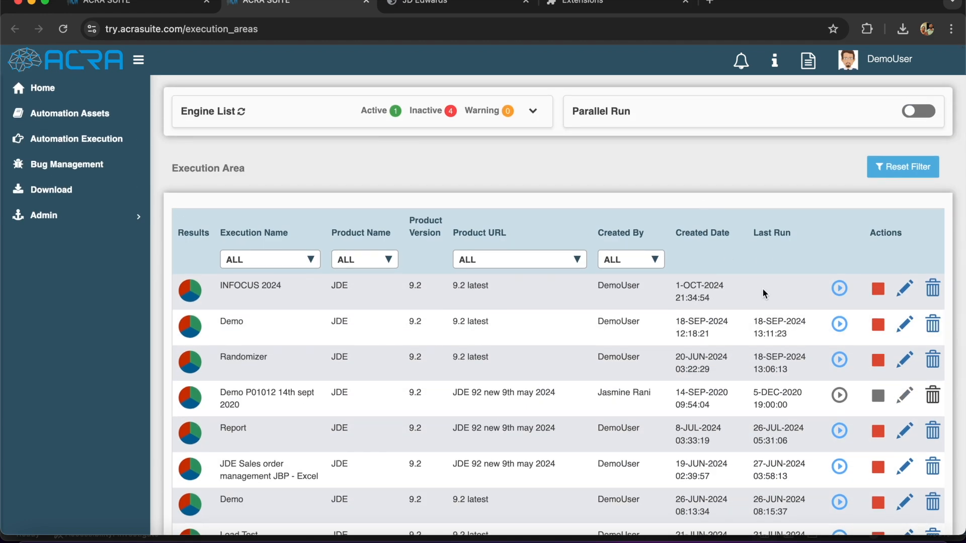
pyautogui.click(840, 289)
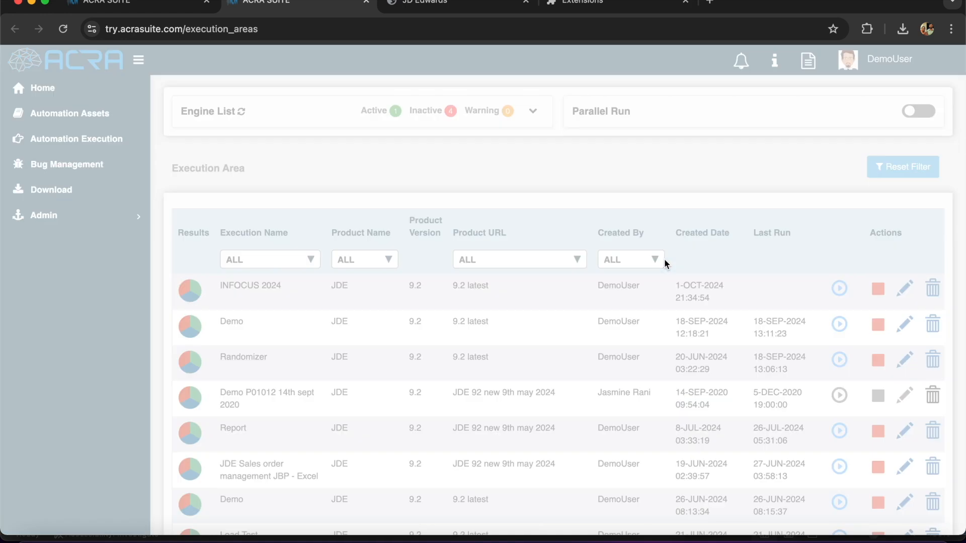
pyautogui.scroll(-3, 484, 264)
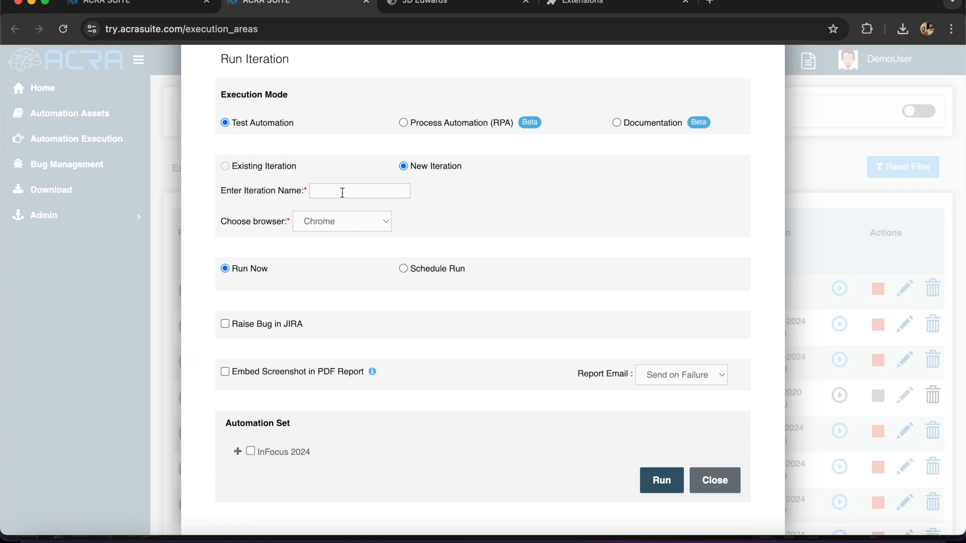
# Name the iteration 'Iteration 1 2n' and keep Chrome as the run browser
pyautogui.click(342, 191)
pyautogui.write('Iteratio')
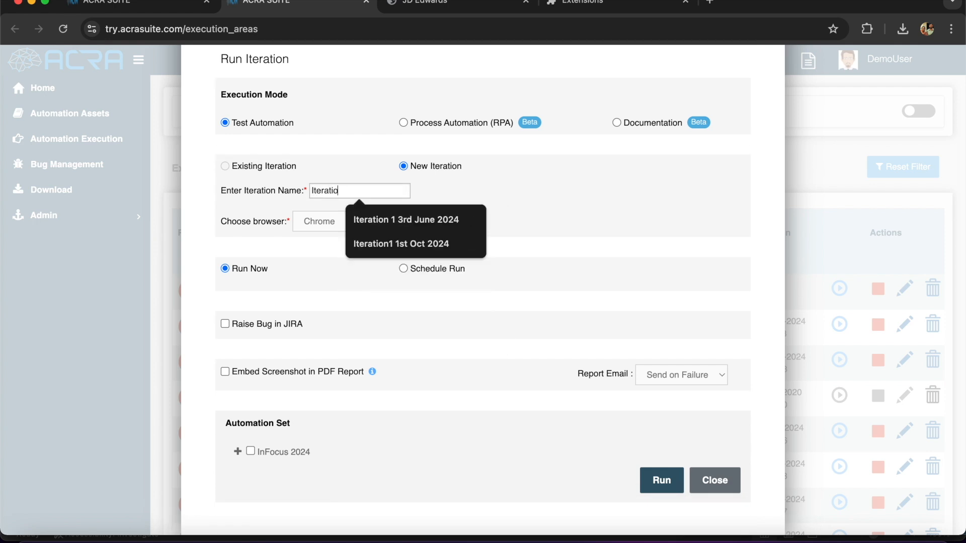
pyautogui.write('n 1 2nd')
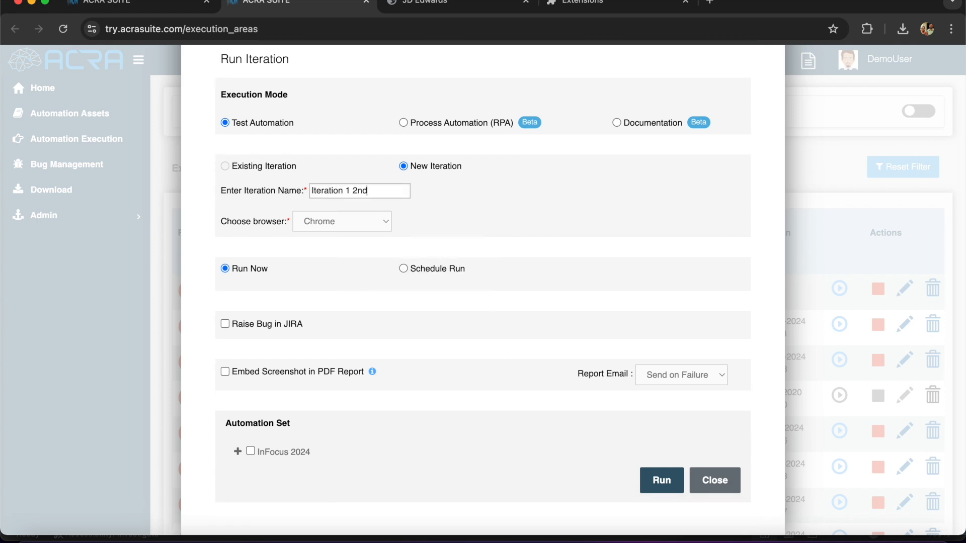
pyautogui.click(332, 222)
pyautogui.click(351, 222)
pyautogui.click(352, 224)
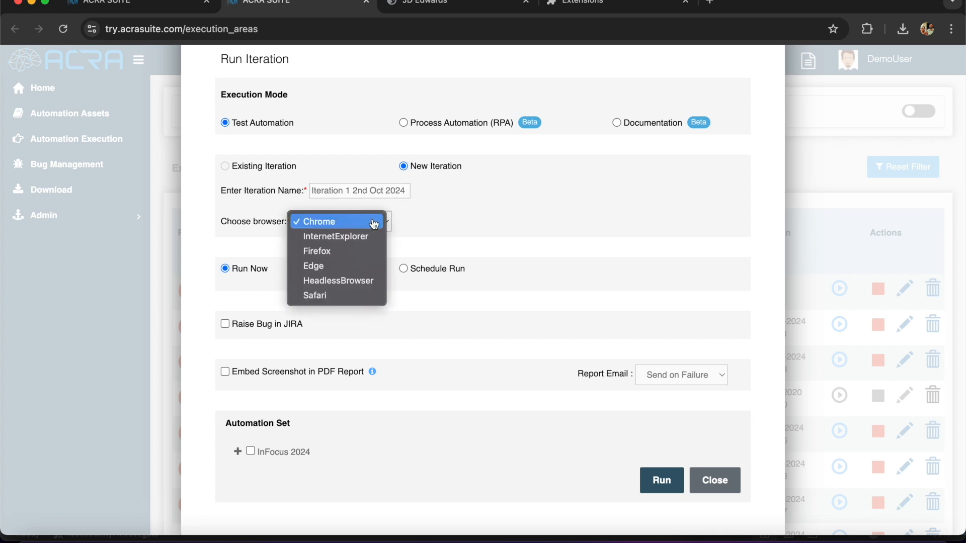
pyautogui.click(360, 222)
# Schedule the run weekly on Wednesday and Thursday, starting October 3
pyautogui.click(403, 269)
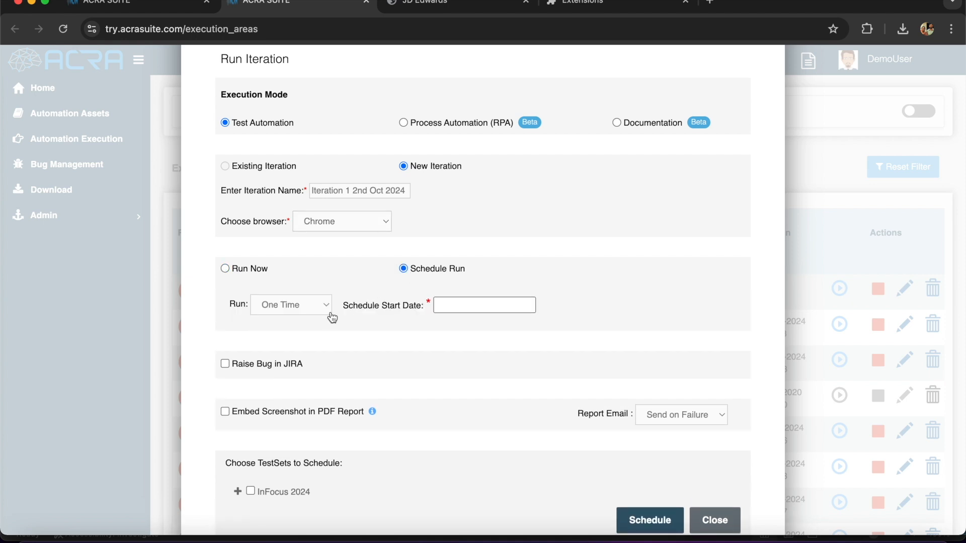
pyautogui.click(274, 307)
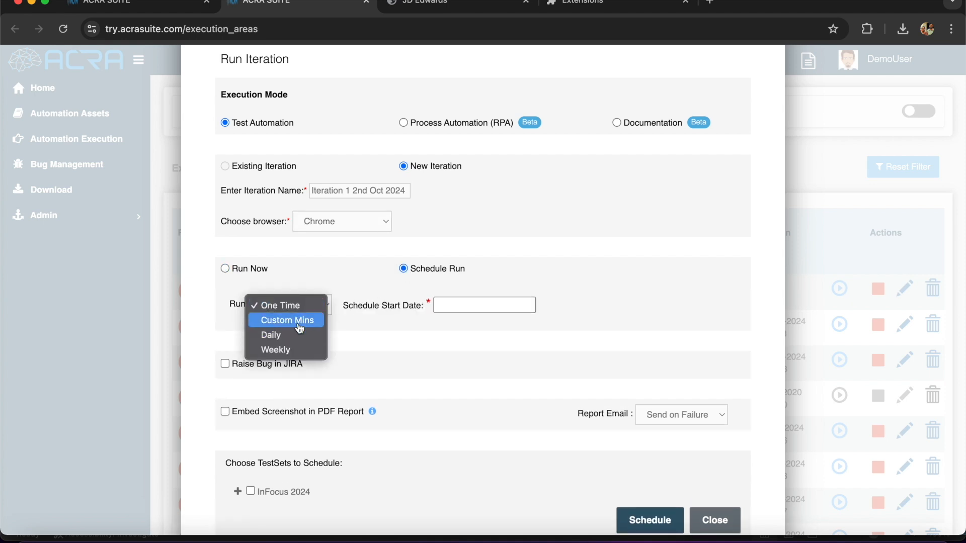
pyautogui.click(300, 322)
pyautogui.click(305, 308)
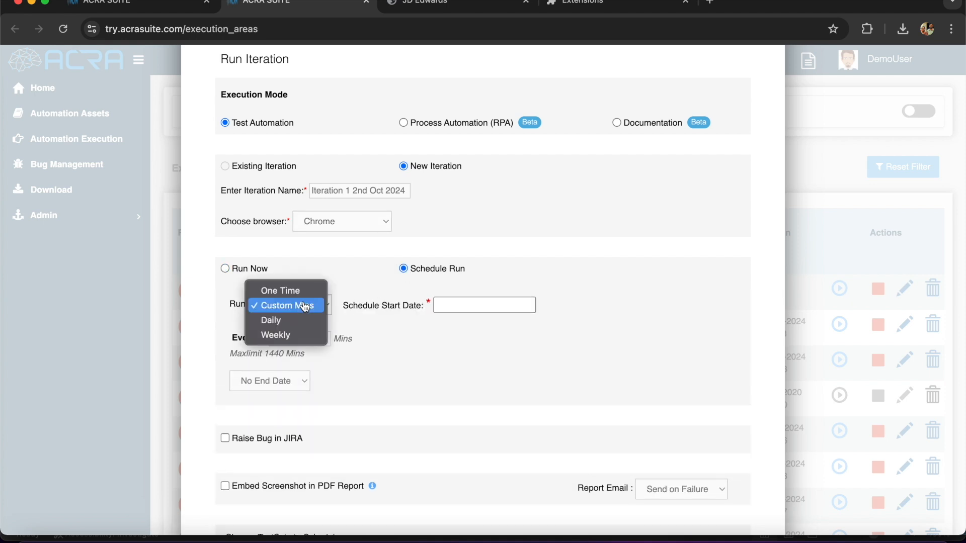
pyautogui.click(304, 335)
pyautogui.click(320, 355)
pyautogui.click(377, 355)
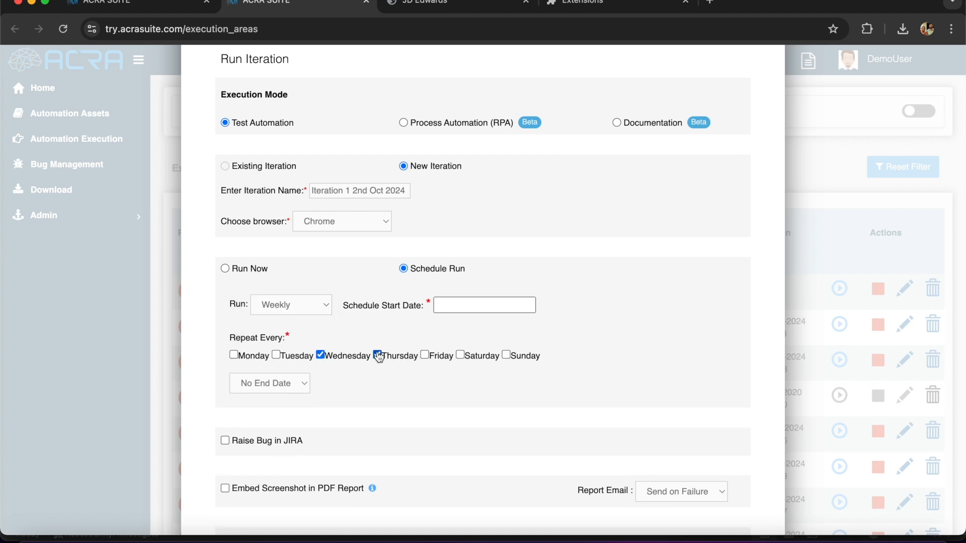
pyautogui.click(458, 305)
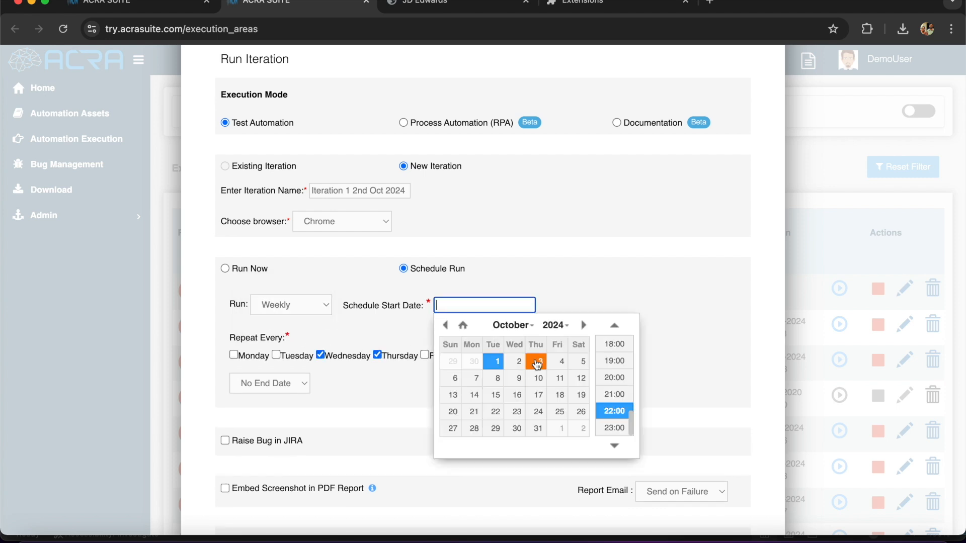
pyautogui.click(539, 361)
pyautogui.click(554, 293)
# End the schedule by 2024/10/26 20:00, then switch the iteration to Run Now
pyautogui.scroll(-1, 457, 358)
pyautogui.click(293, 376)
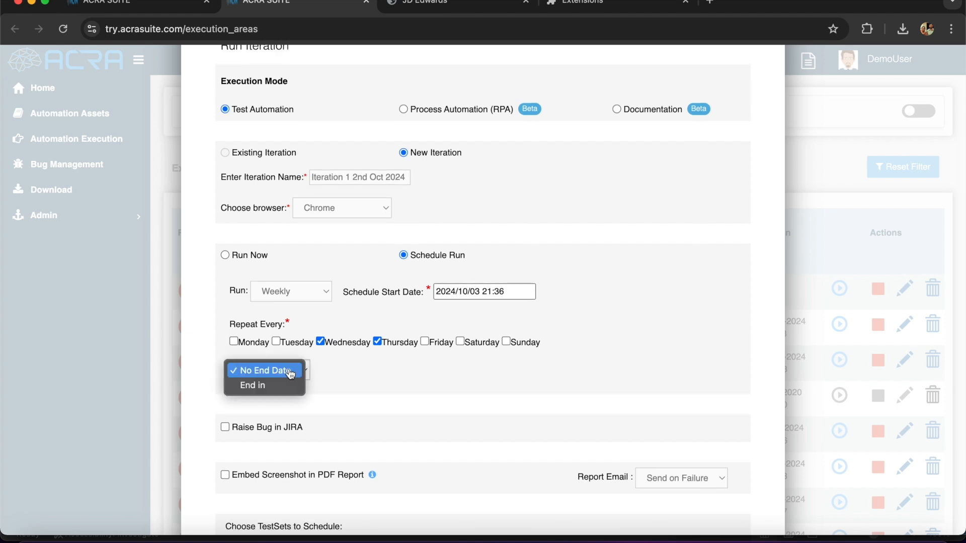
pyautogui.click(282, 386)
pyautogui.click(558, 379)
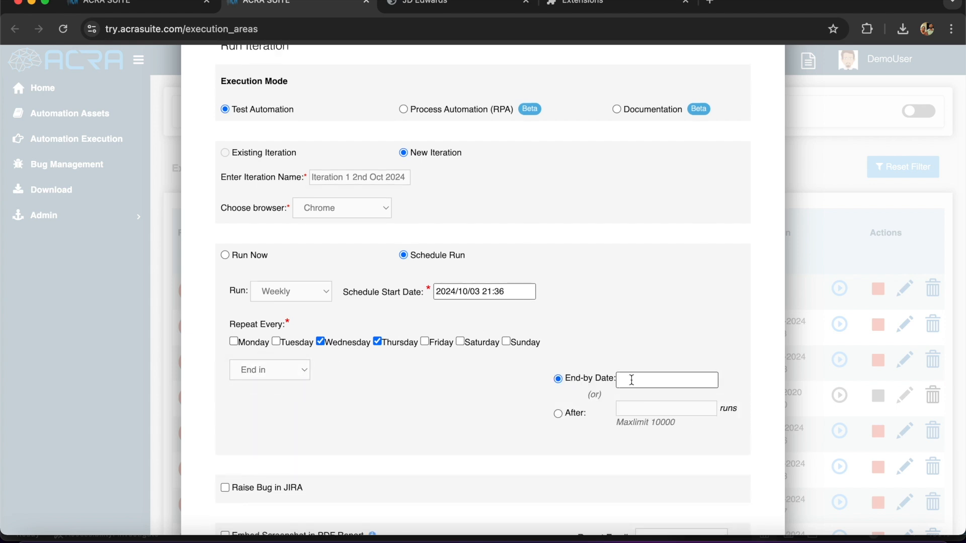
pyautogui.click(630, 380)
pyautogui.click(803, 453)
pyautogui.click(702, 380)
pyautogui.click(761, 487)
pyautogui.click(802, 455)
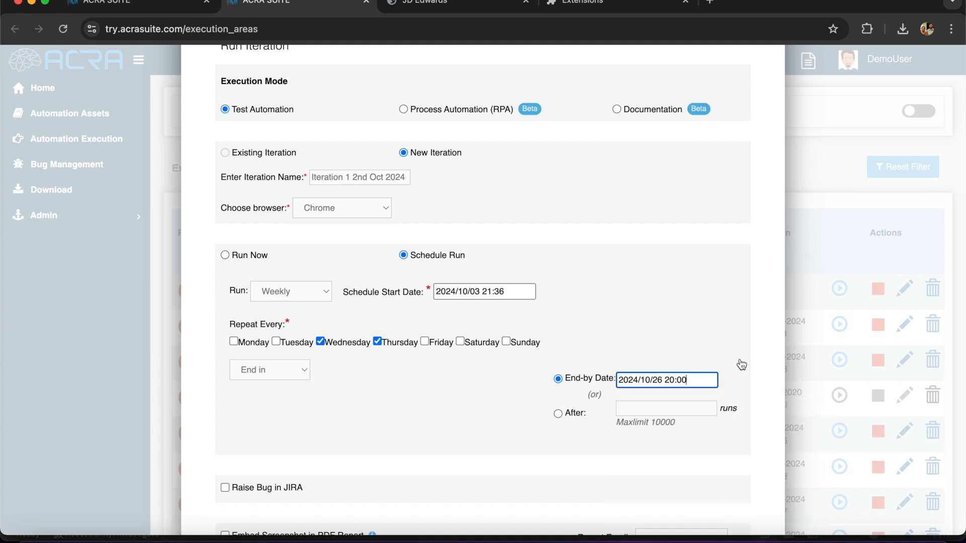
pyautogui.click(225, 256)
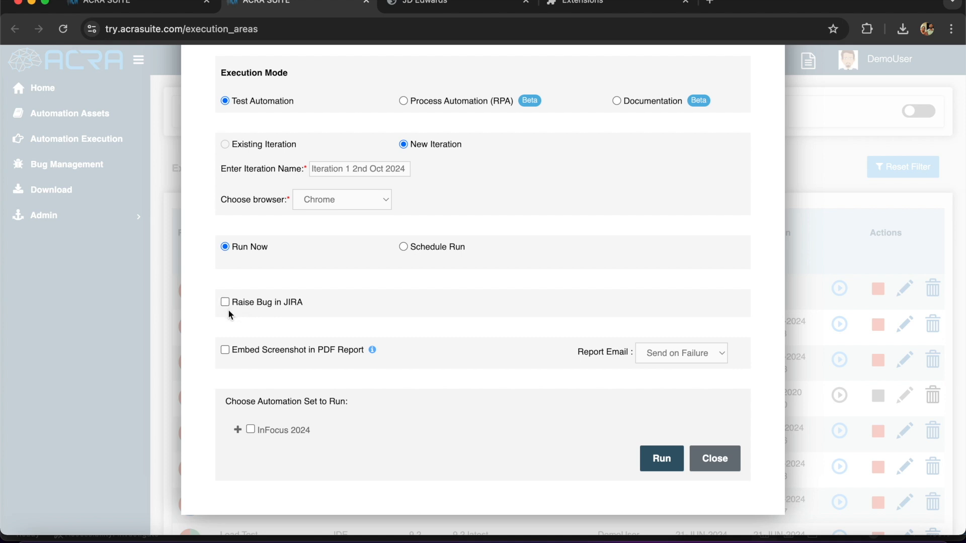
# Run a new iteration on the InFocus 2024 set, keeping Report Email on Send on Failure
pyautogui.moveTo(371, 352)
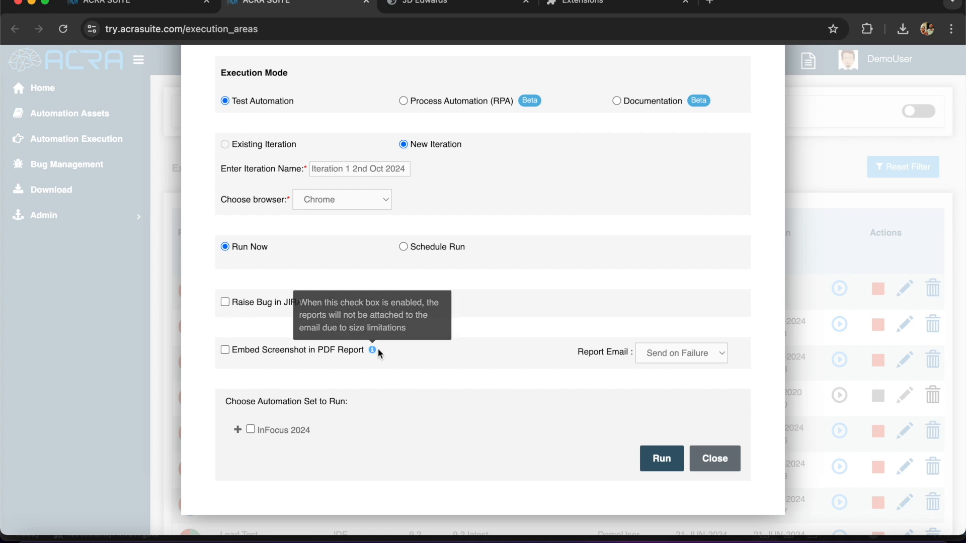
pyautogui.click(698, 356)
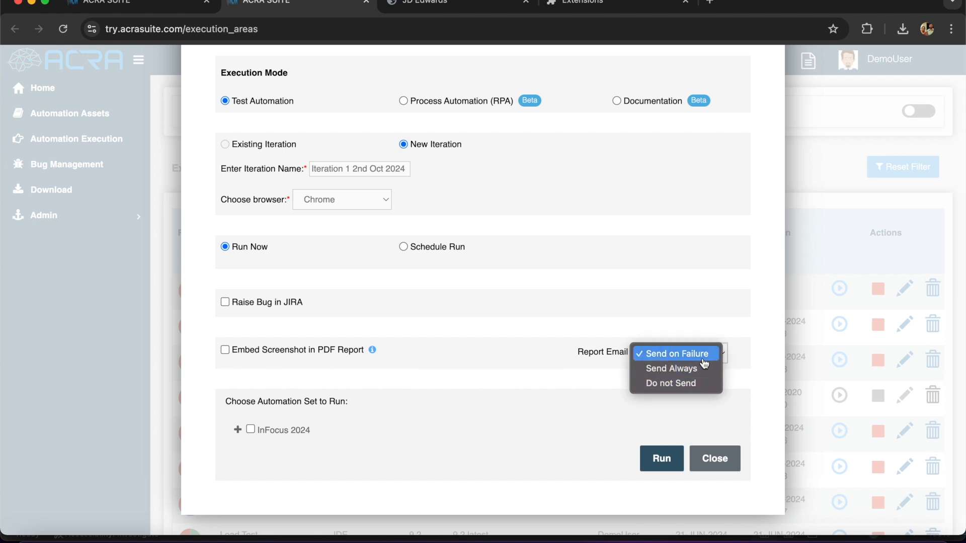
pyautogui.click(589, 379)
pyautogui.click(250, 429)
pyautogui.scroll(-1, 470, 412)
pyautogui.click(666, 462)
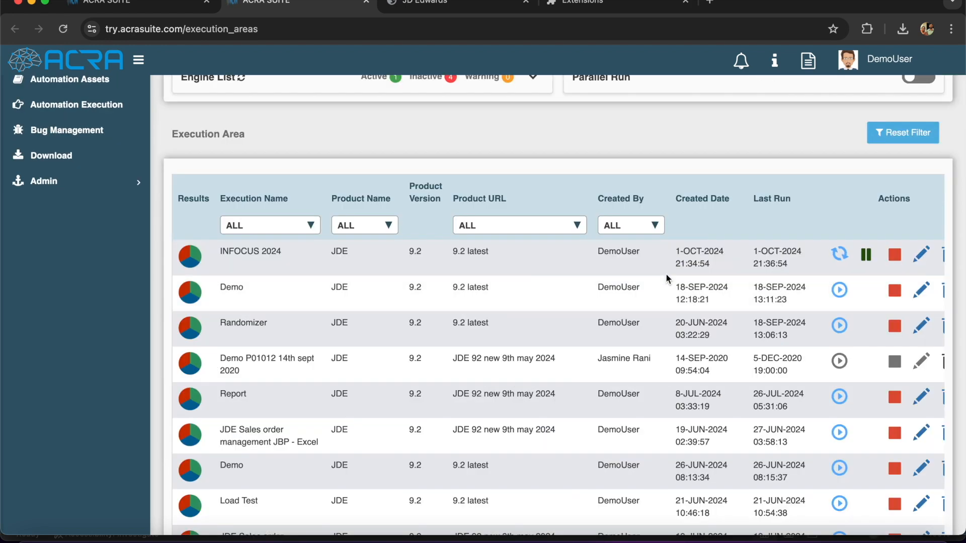
# Confirm the PASS line in the Acra Execution Engine log, then open INFOCUS 2024's results pie
pyautogui.moveTo(839, 255)
pyautogui.scroll(2, 723, 258)
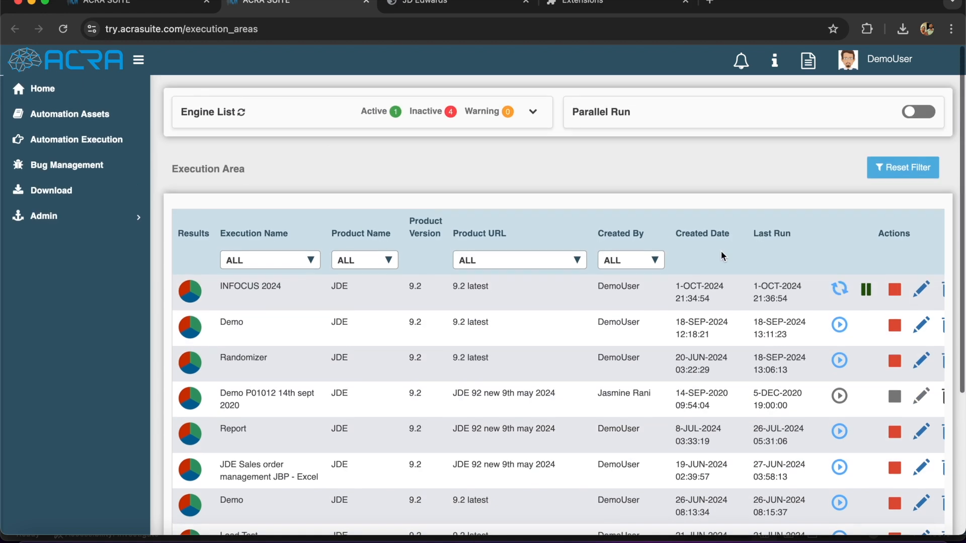
pyautogui.click(742, 540)
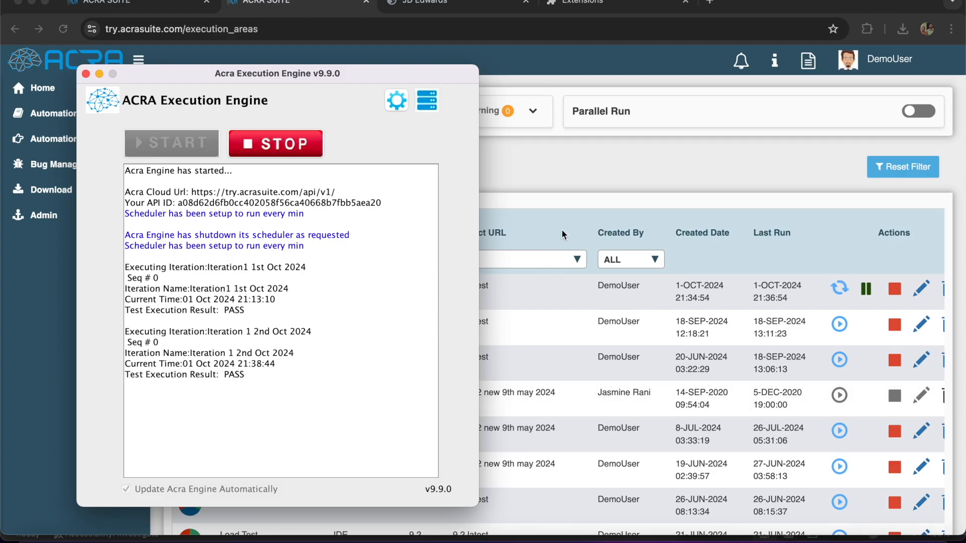
pyautogui.moveTo(244, 375); pyautogui.dragTo(168, 378)
pyautogui.click(599, 179)
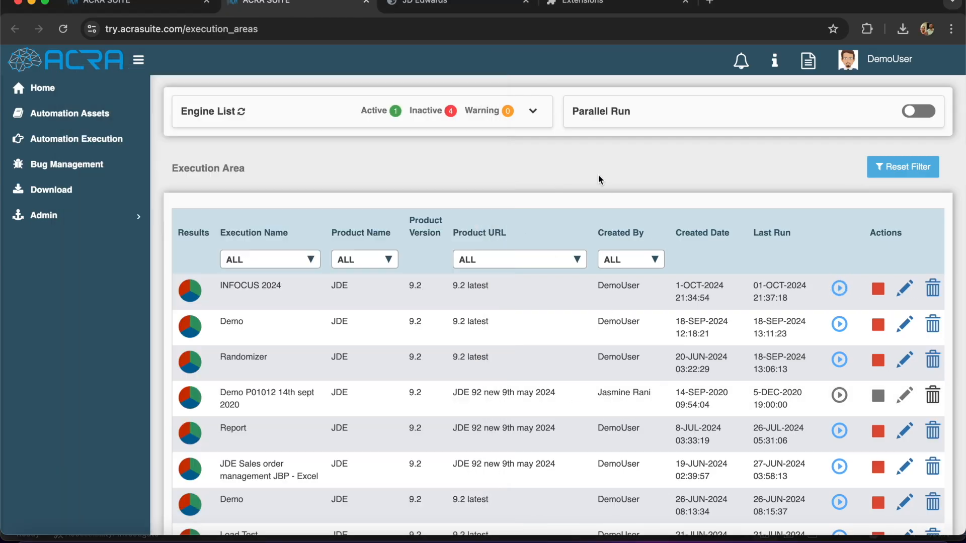
pyautogui.click(191, 288)
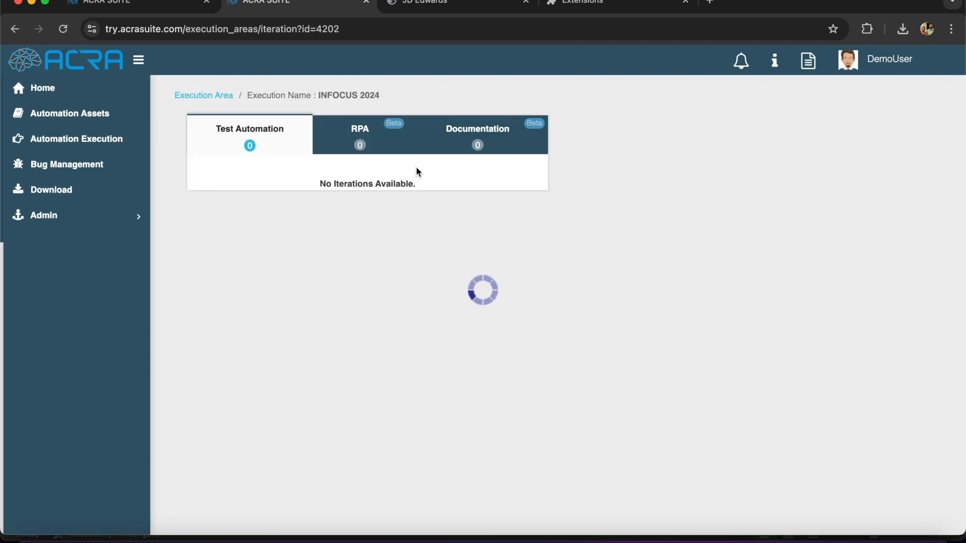
# Open Iteration 1 2nd Oct 2024's details and expand the InFocus 2024 test tree
pyautogui.click(546, 177)
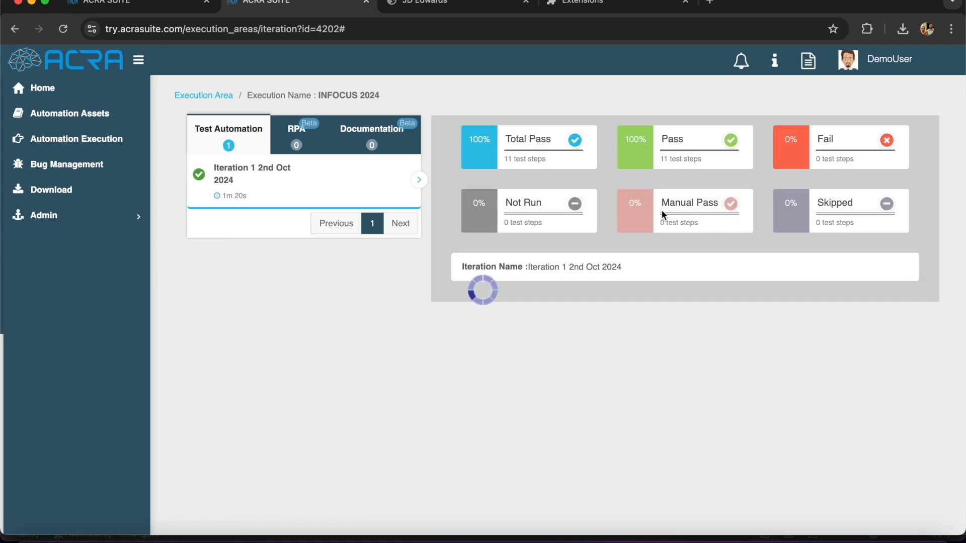
pyautogui.click(530, 314)
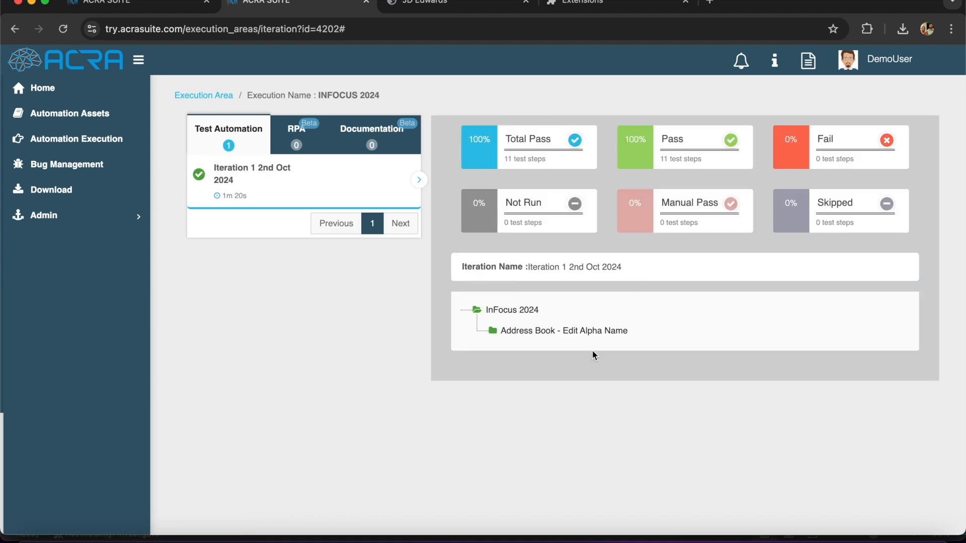
pyautogui.scroll(-10, 651, 442)
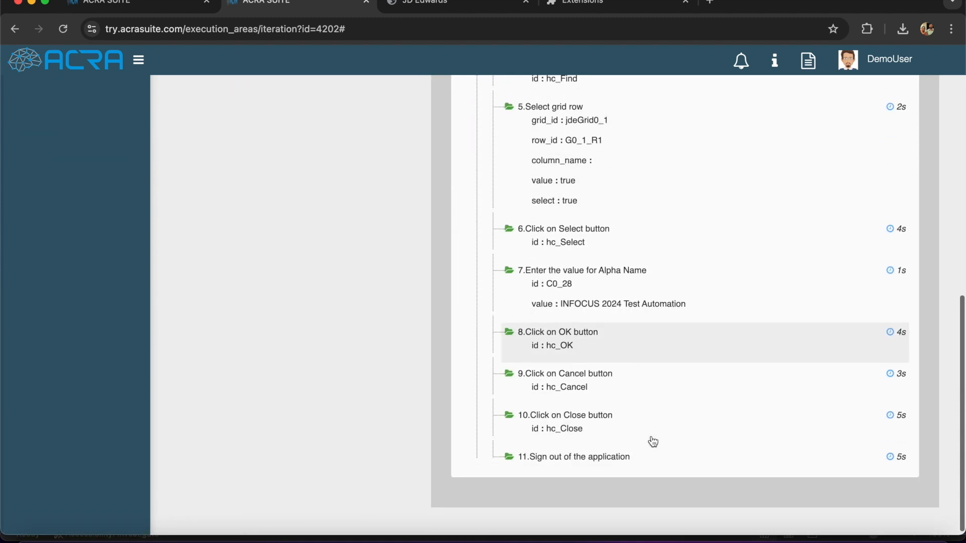
pyautogui.scroll(6, 654, 441)
pyautogui.scroll(-3, 653, 442)
pyautogui.scroll(7, 652, 441)
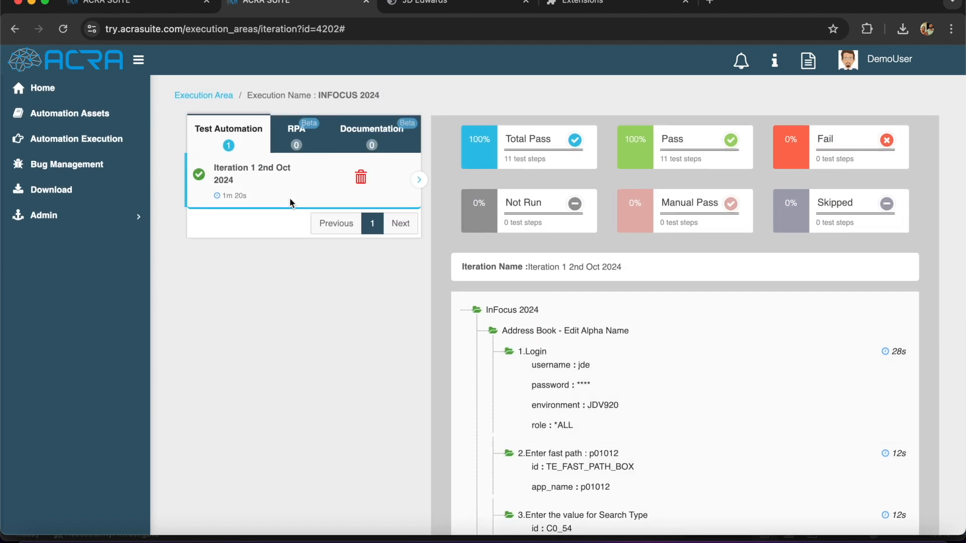
# Generate the iteration's PDF report
pyautogui.click(342, 177)
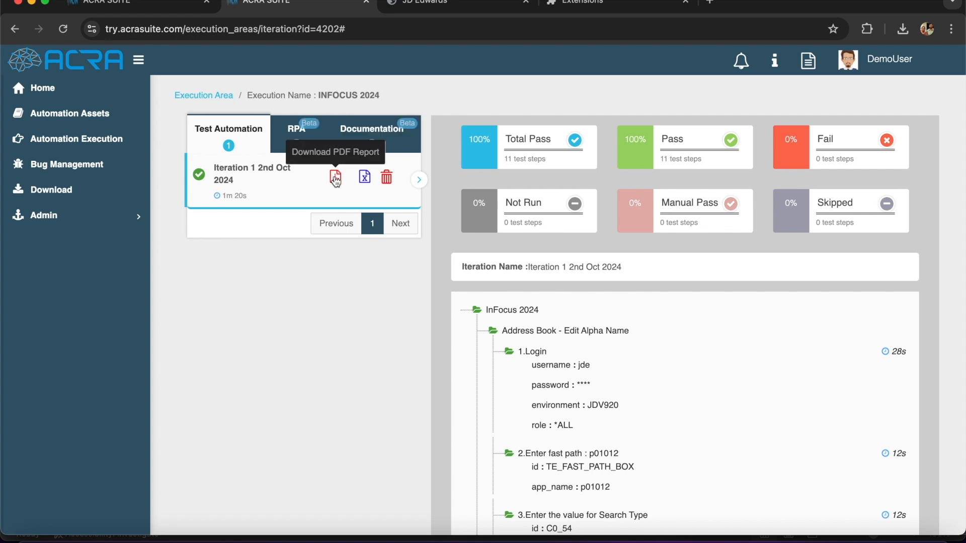
pyautogui.click(336, 177)
pyautogui.click(324, 297)
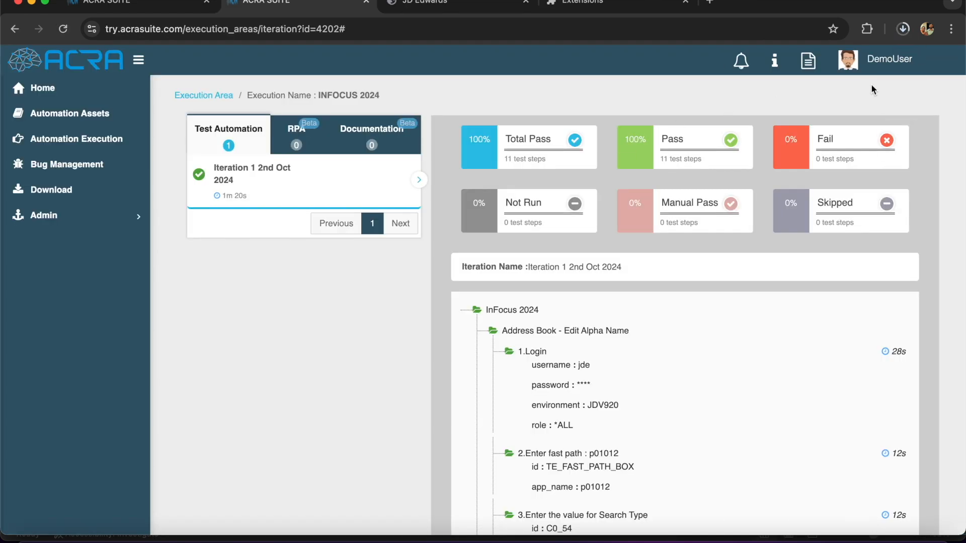
# Read both pages of Iteration 1 2nd Oct 2024-1.pdf, then download the Excel report from ACRA
pyautogui.click(868, 81)
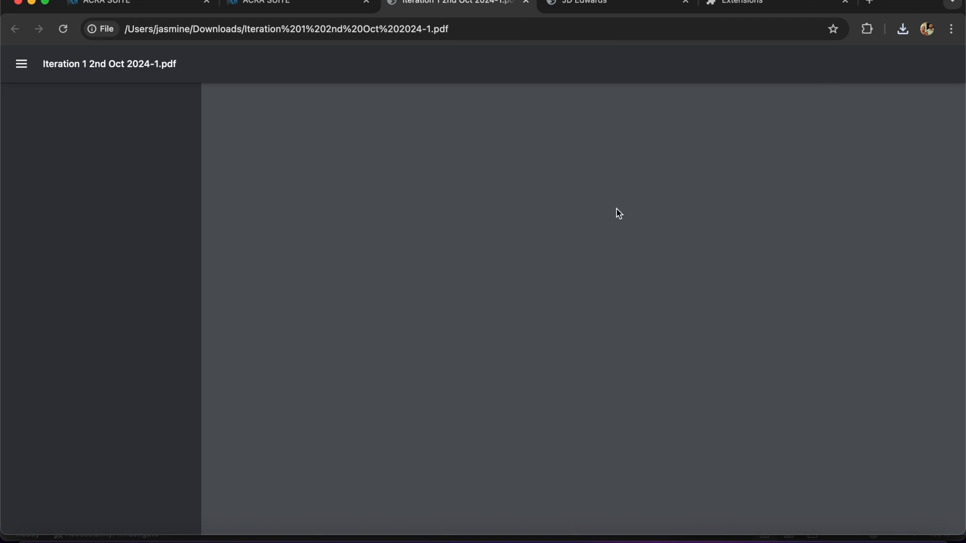
pyautogui.scroll(-4, 619, 349)
pyautogui.scroll(-15, 620, 352)
pyautogui.scroll(-9, 620, 350)
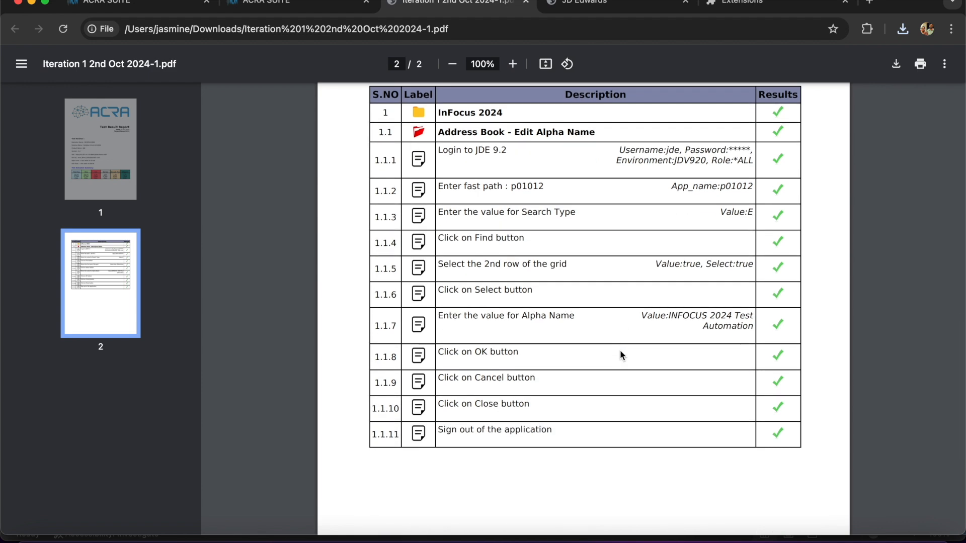
pyautogui.scroll(-9, 619, 349)
pyautogui.scroll(13, 620, 349)
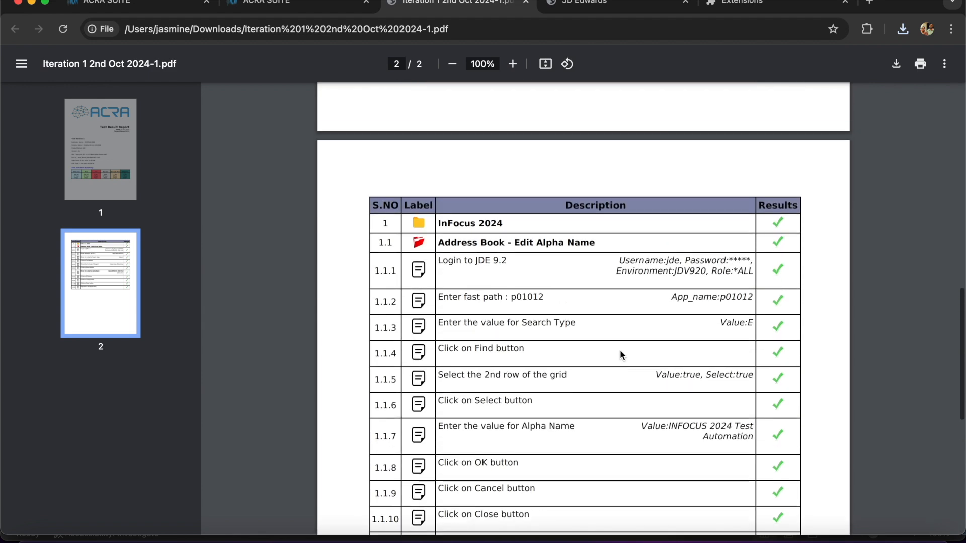
pyautogui.scroll(20, 620, 352)
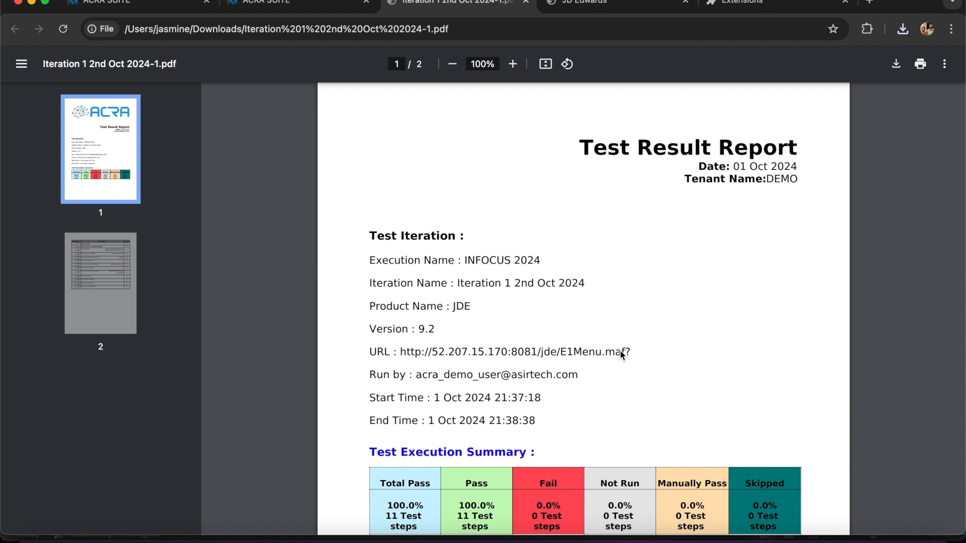
pyautogui.click(264, 5)
pyautogui.click(364, 177)
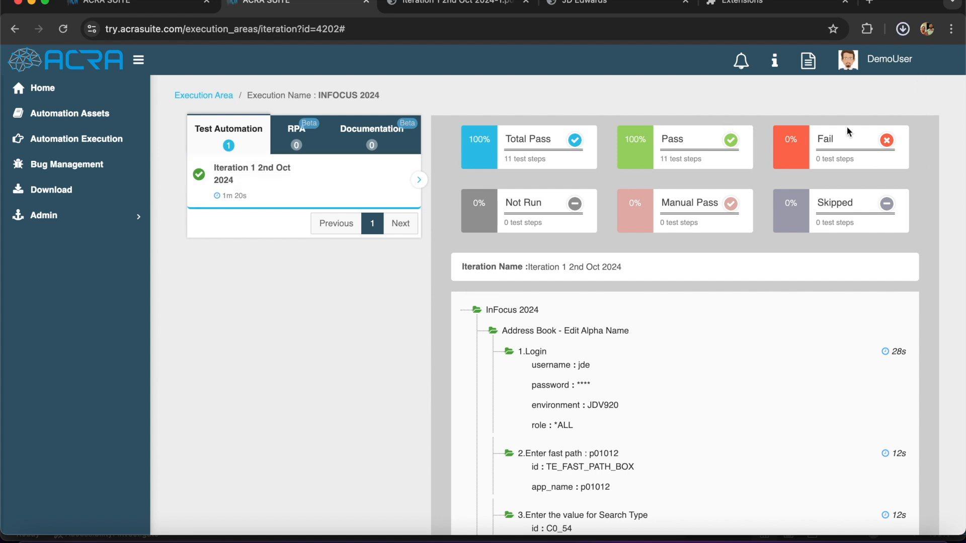
# Open Iteration 1 2nd Oct 2024.xlsx from downloads in Excel and scroll through its eleven PASS steps
pyautogui.click(902, 30)
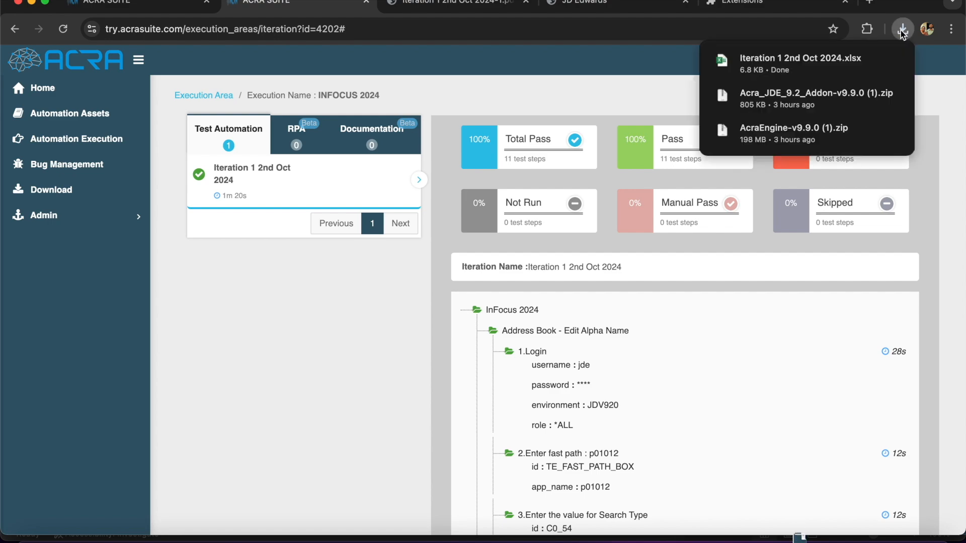
pyautogui.click(827, 63)
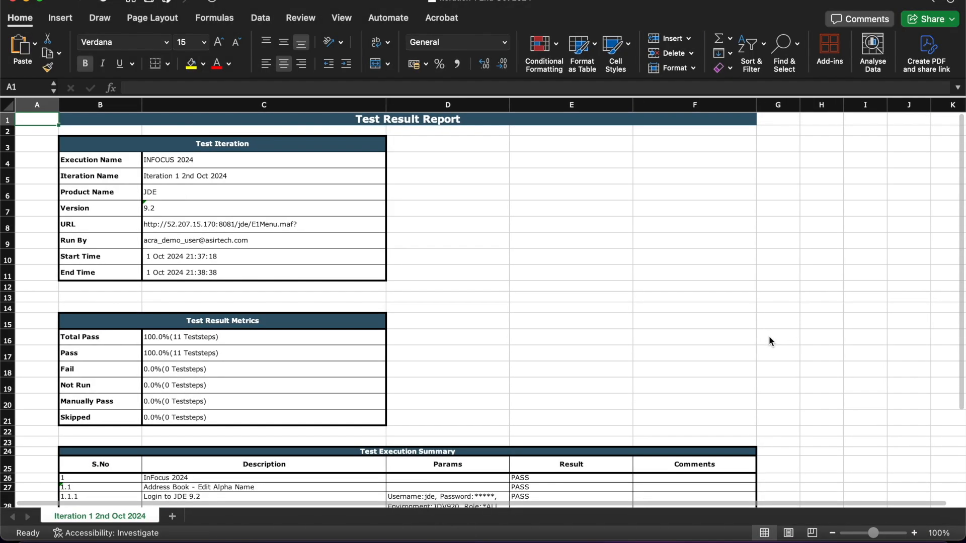
pyautogui.scroll(-5, 769, 336)
pyautogui.scroll(-3, 769, 336)
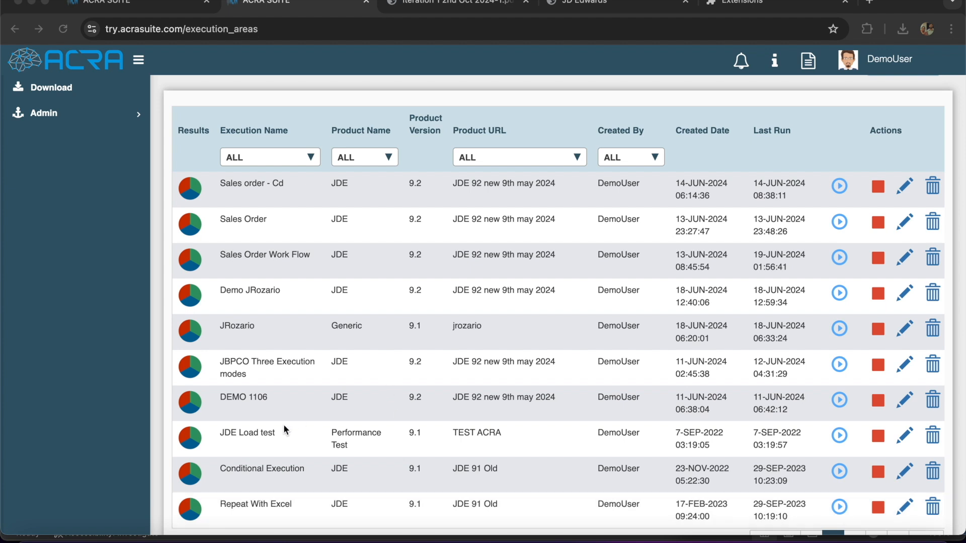
# Open the Conditional Execution run from page 2 and view the Result based Else iteration
pyautogui.scroll(-1, 283, 424)
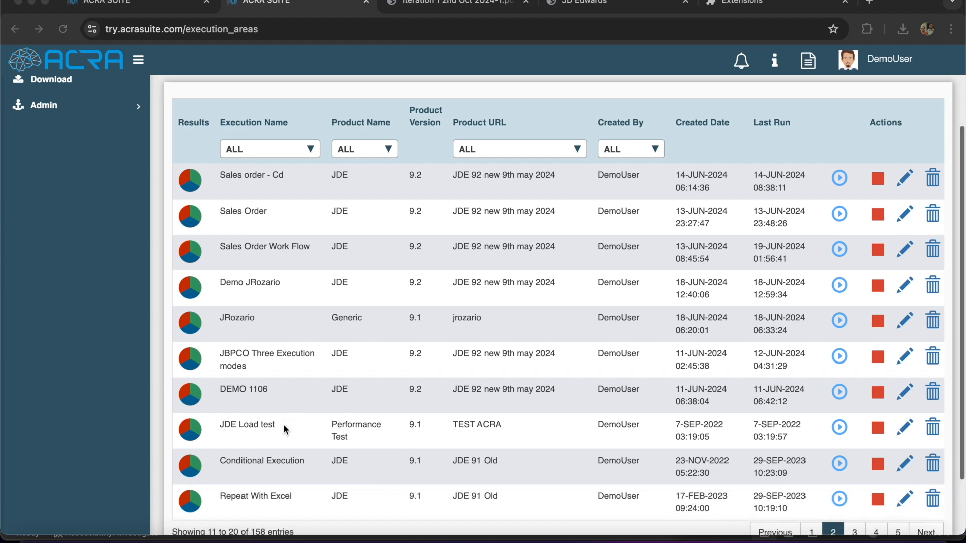
pyautogui.click(190, 452)
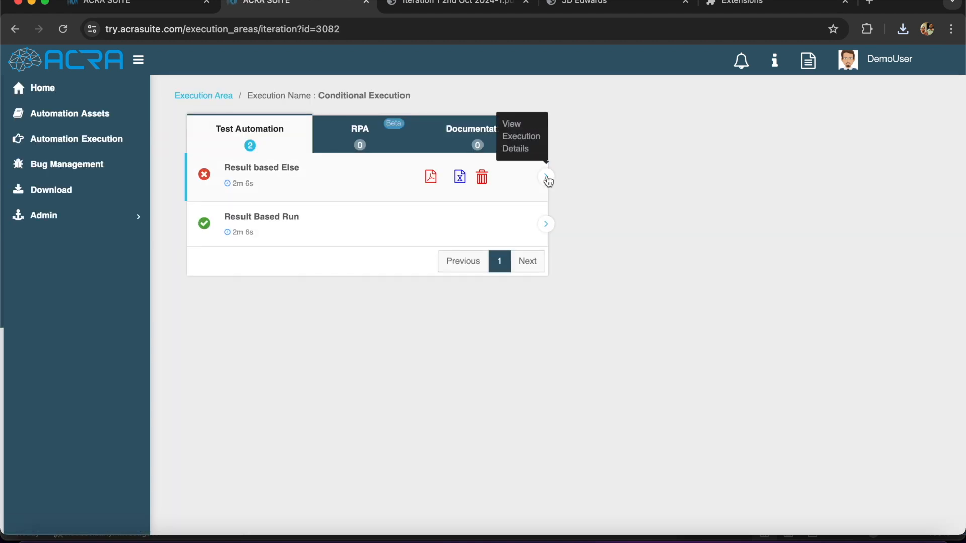
pyautogui.click(546, 177)
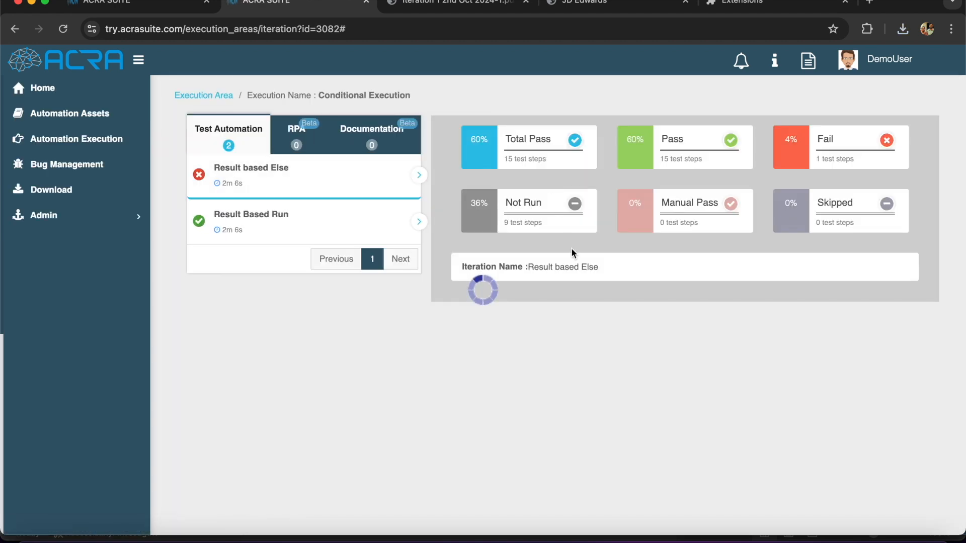
# Expand Conditional Execution Infocus23, P01012 and Work Flow_1, then open the failed Enter value step's error
pyautogui.click(574, 314)
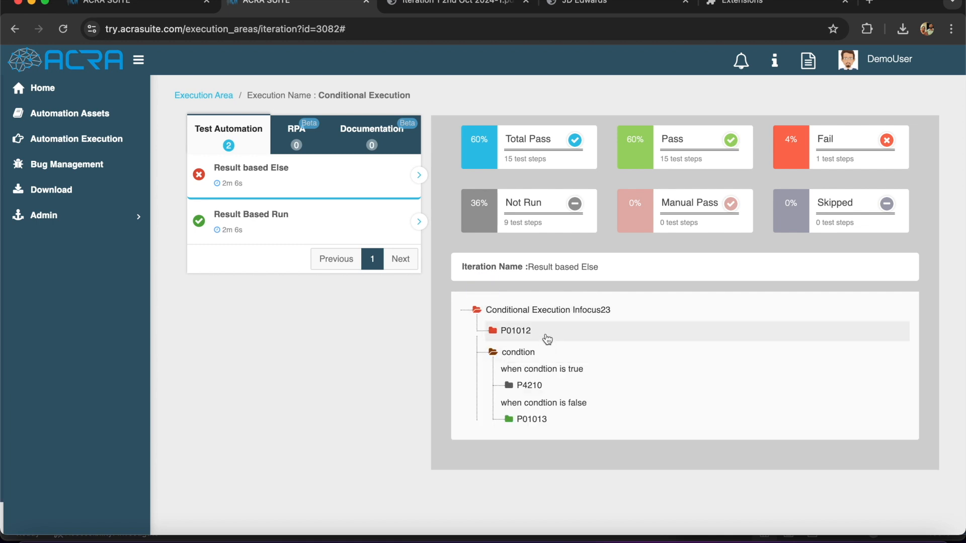
pyautogui.click(545, 333)
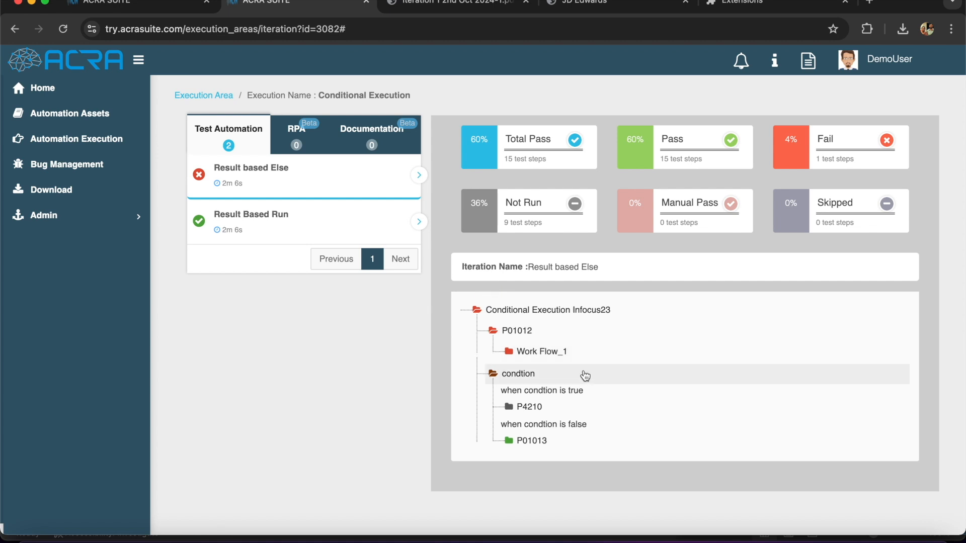
pyautogui.click(565, 353)
pyautogui.scroll(-3, 583, 383)
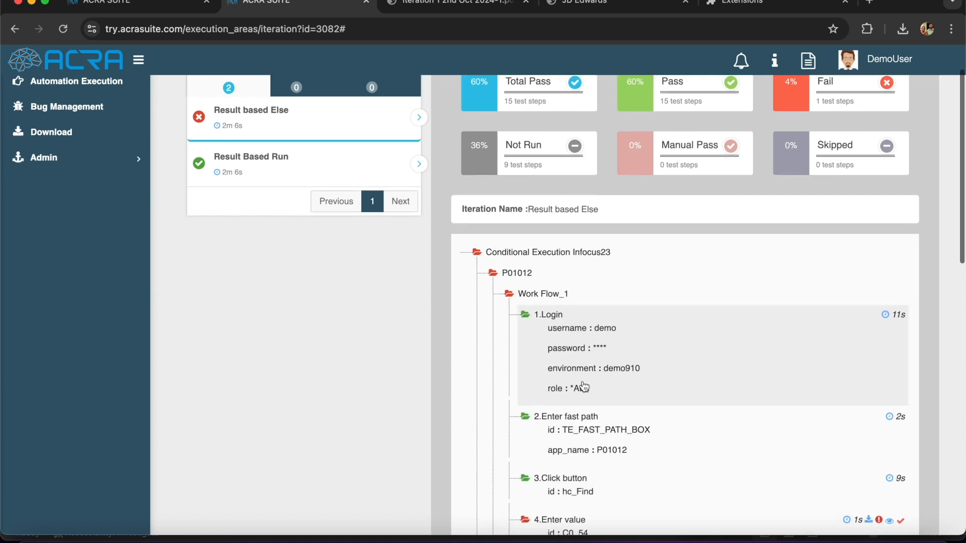
pyautogui.scroll(-3, 583, 386)
pyautogui.moveTo(850, 388)
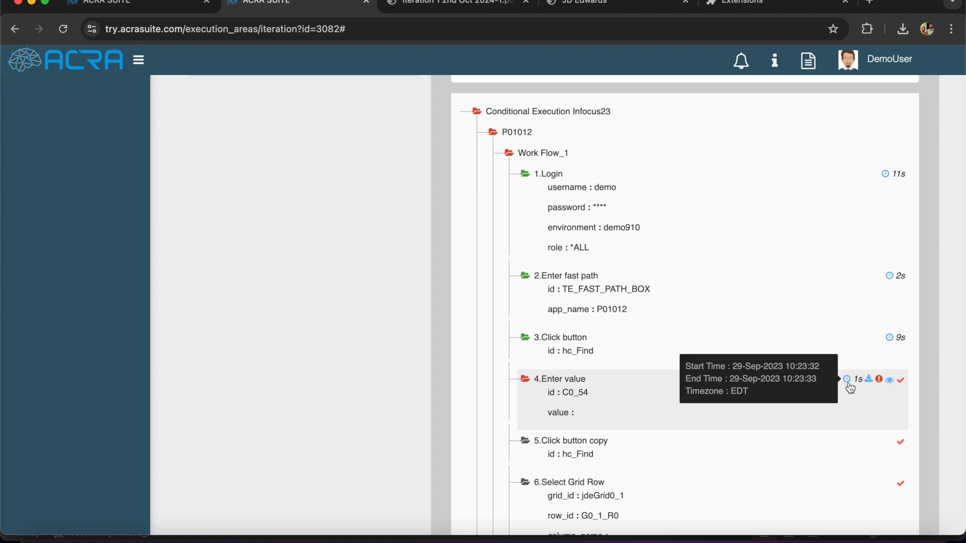
pyautogui.click(879, 380)
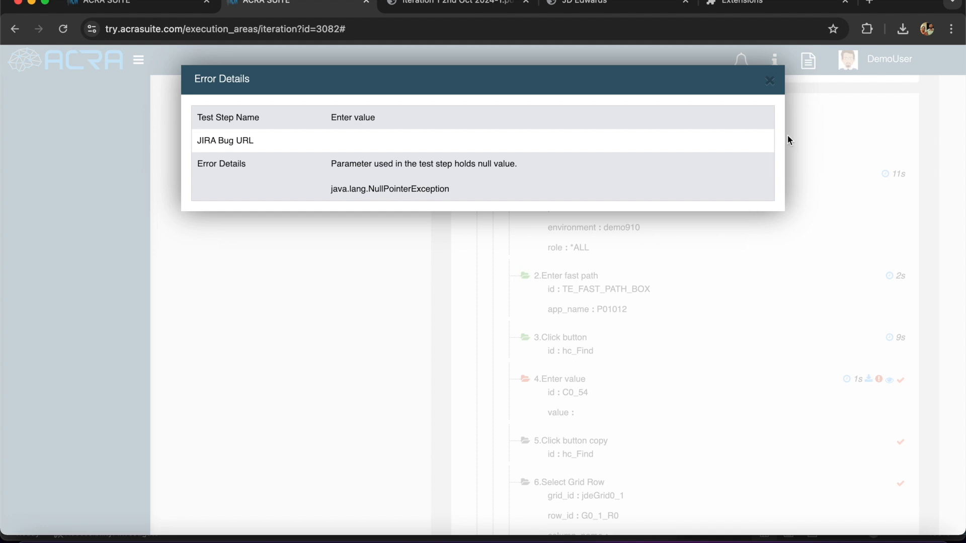
# Close the Enter value error, view and close its screenshot, and return to the Execution Area list
pyautogui.click(770, 82)
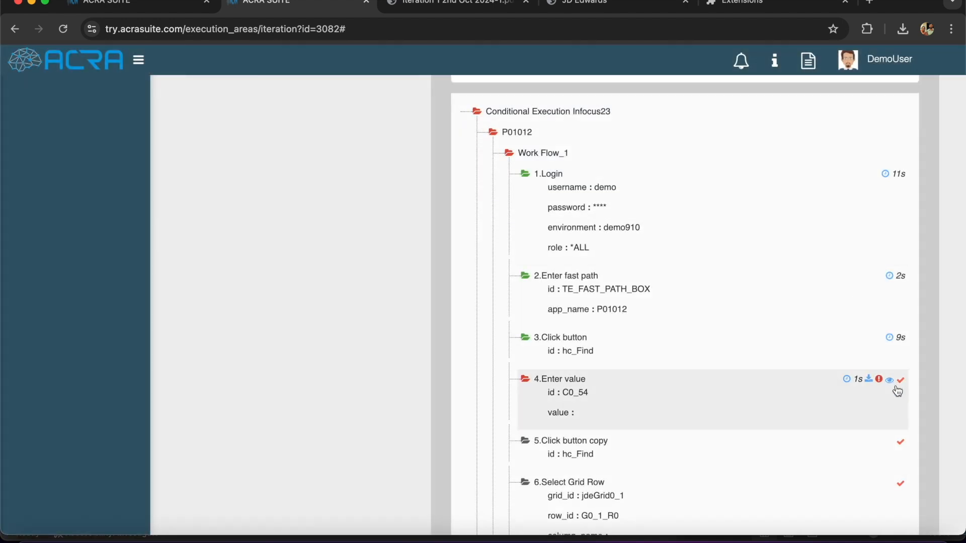
pyautogui.click(890, 381)
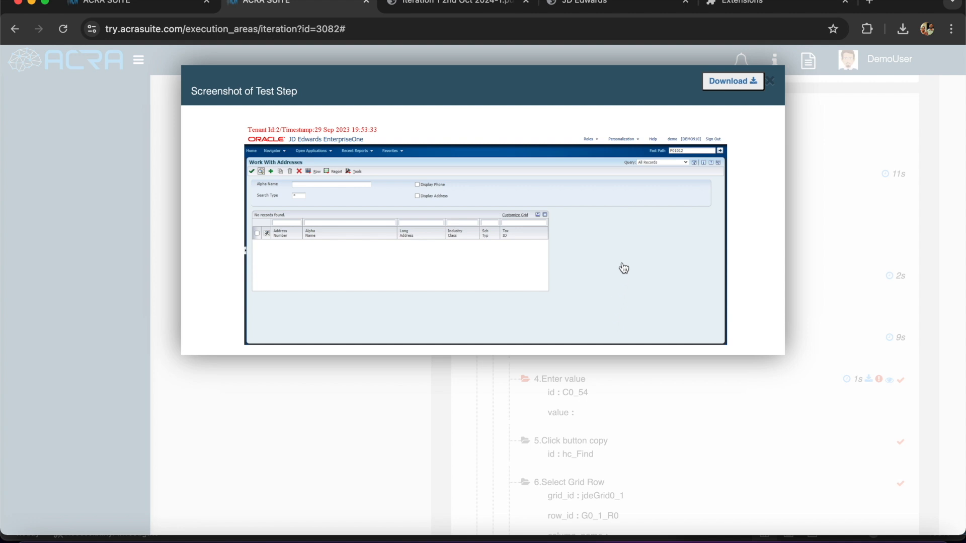
pyautogui.click(771, 82)
pyautogui.scroll(5, 815, 246)
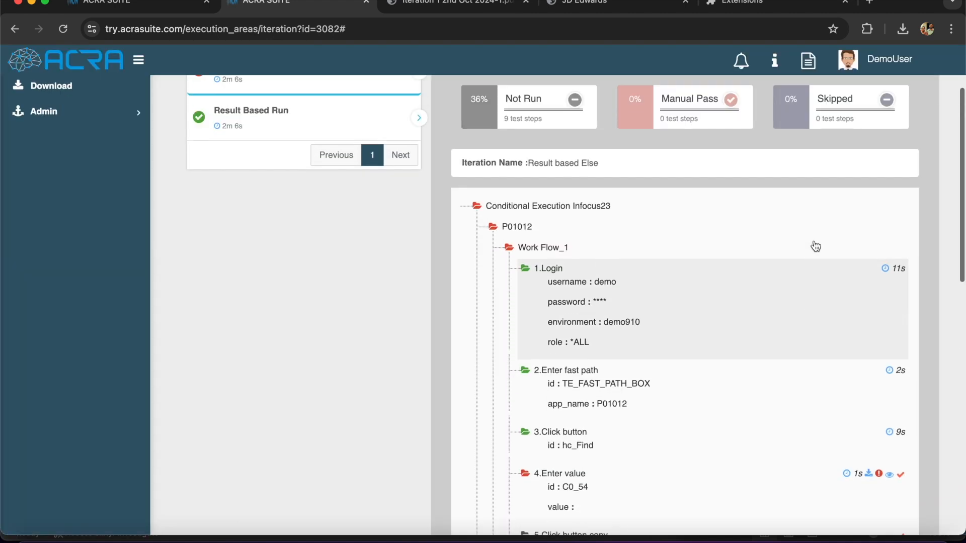
pyautogui.scroll(1, 813, 239)
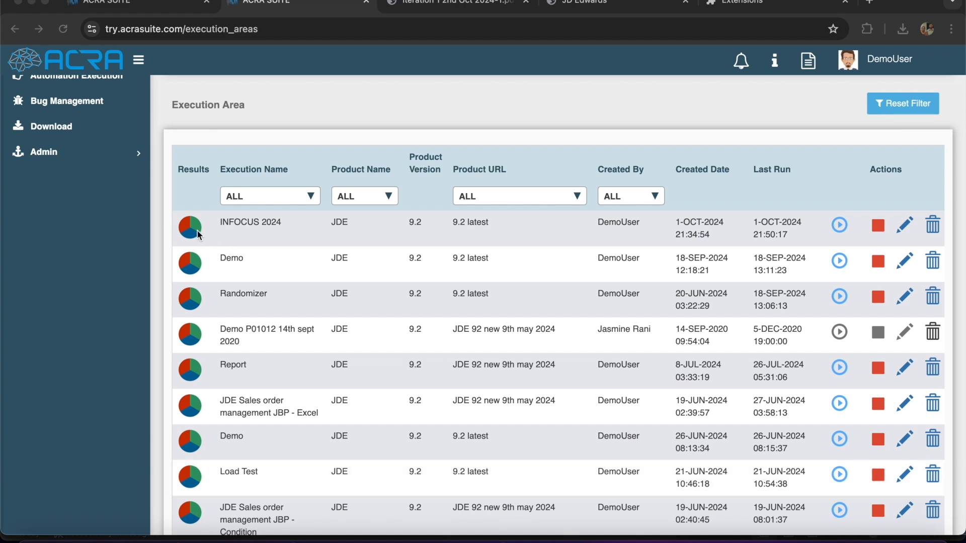
# On INFOCUS 2024's Documentation tab, download Iteration 2 Documentation as a PDF
pyautogui.click(190, 229)
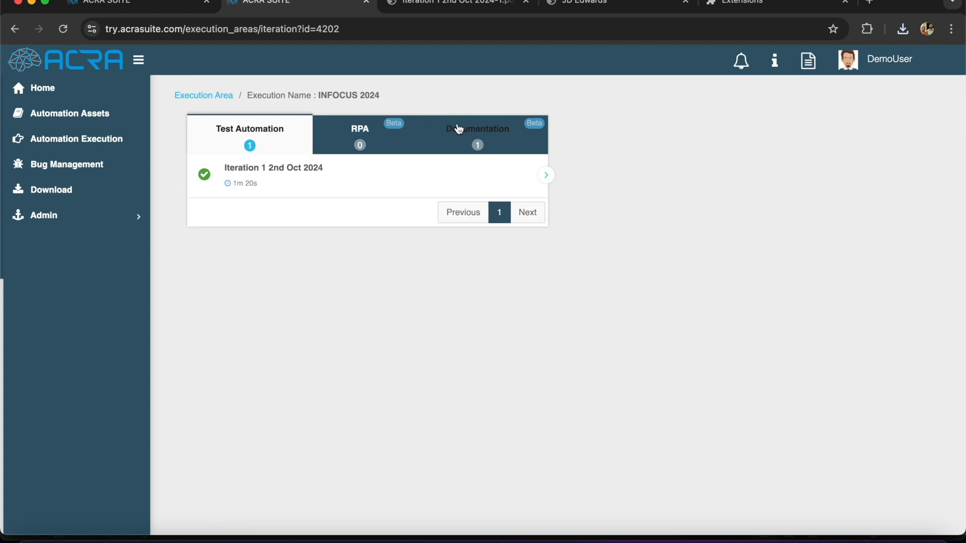
pyautogui.click(475, 134)
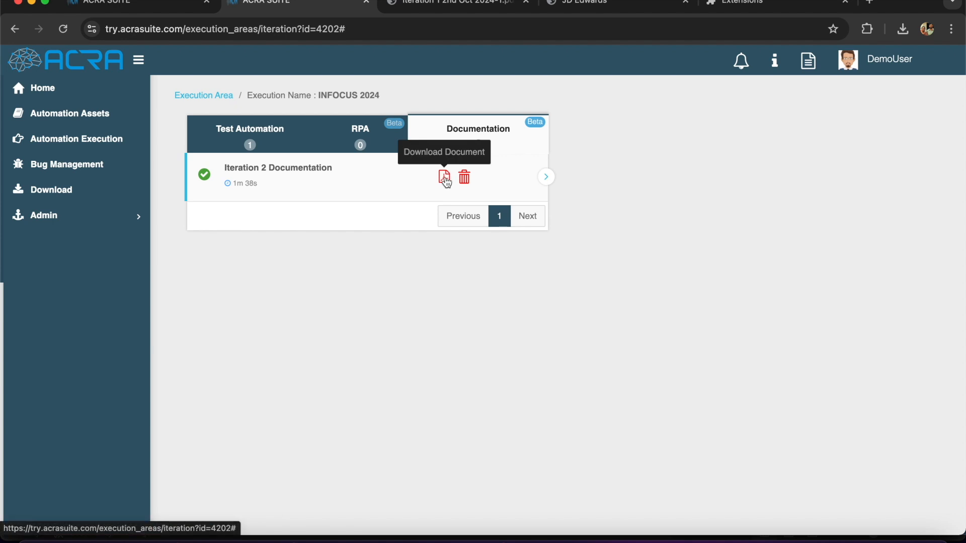
pyautogui.click(445, 178)
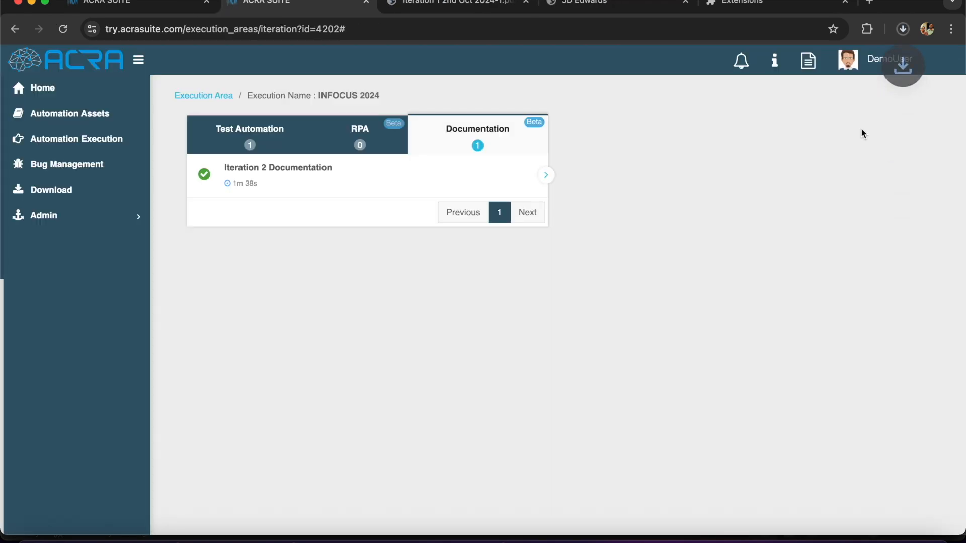
# Open Iteration 2 Documentation-1 (1).pdf from downloads and scroll through all five pages
pyautogui.click(904, 31)
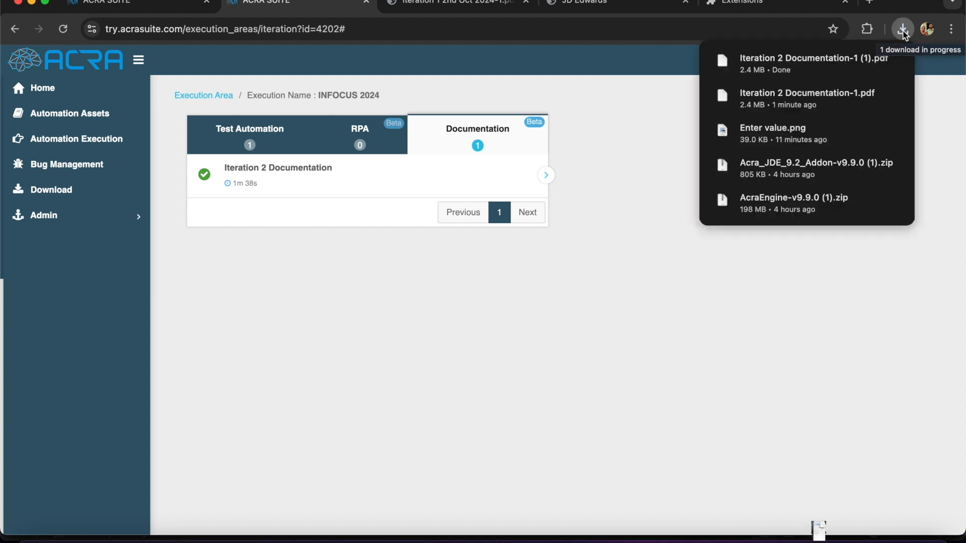
pyautogui.click(823, 71)
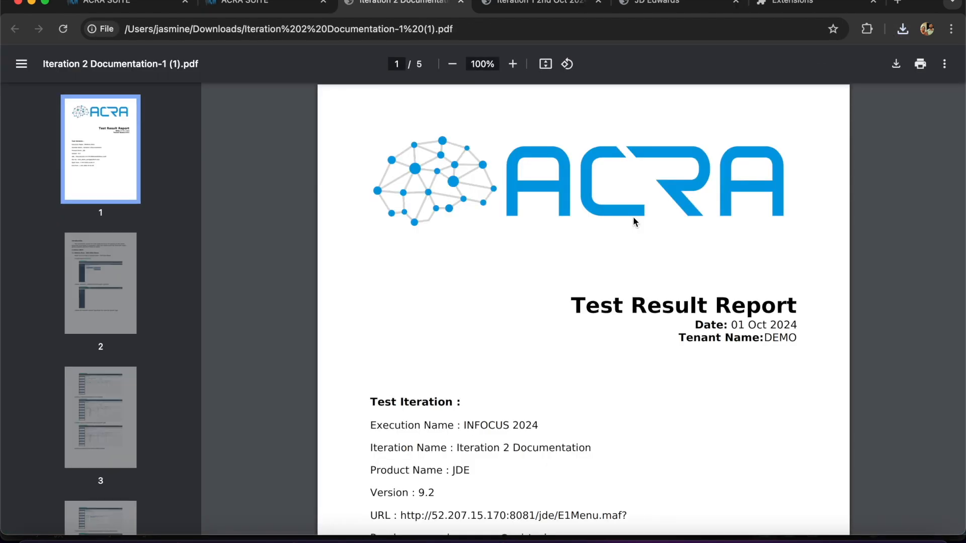
pyautogui.scroll(-3, 633, 216)
pyautogui.scroll(-15, 633, 219)
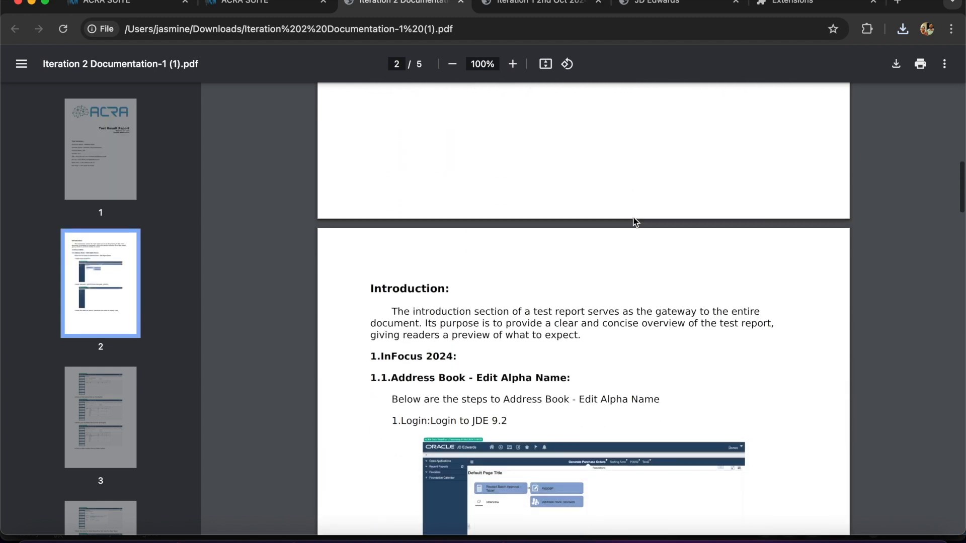
pyautogui.scroll(-2, 634, 219)
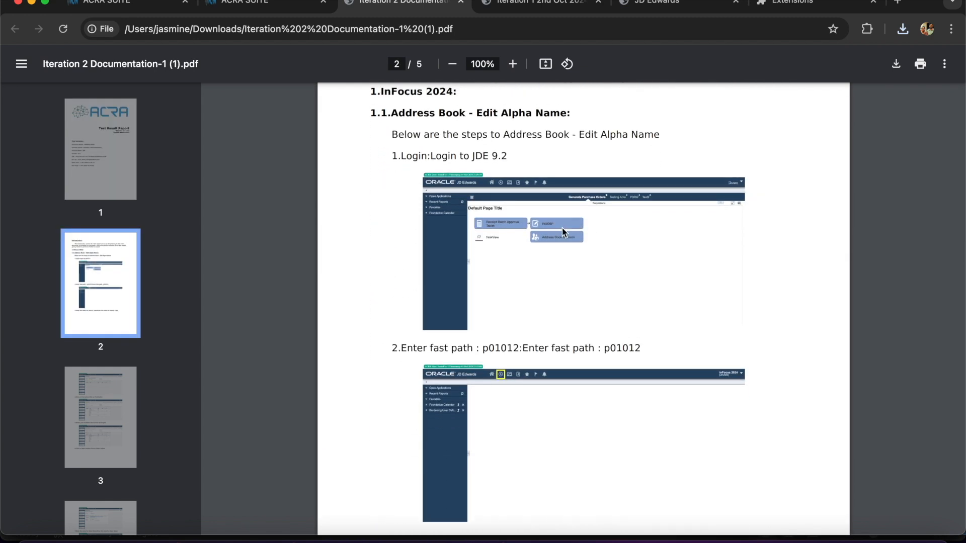
pyautogui.scroll(-3, 520, 275)
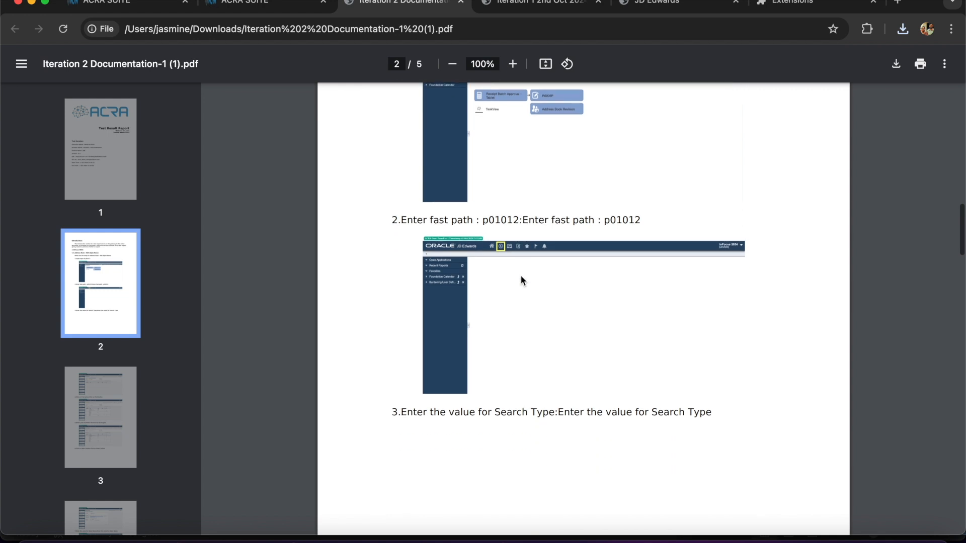
pyautogui.scroll(-7, 728, 341)
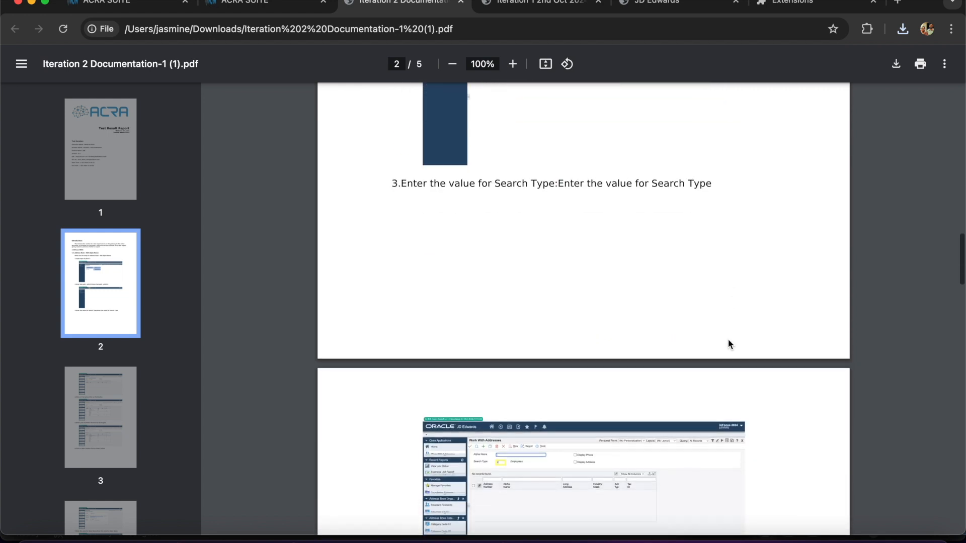
pyautogui.scroll(-6, 728, 342)
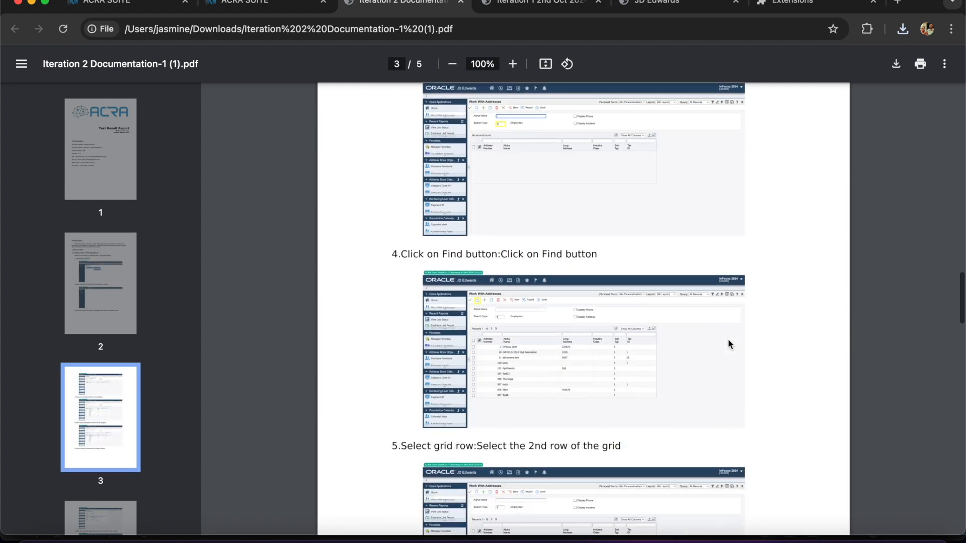
pyautogui.scroll(-10, 728, 342)
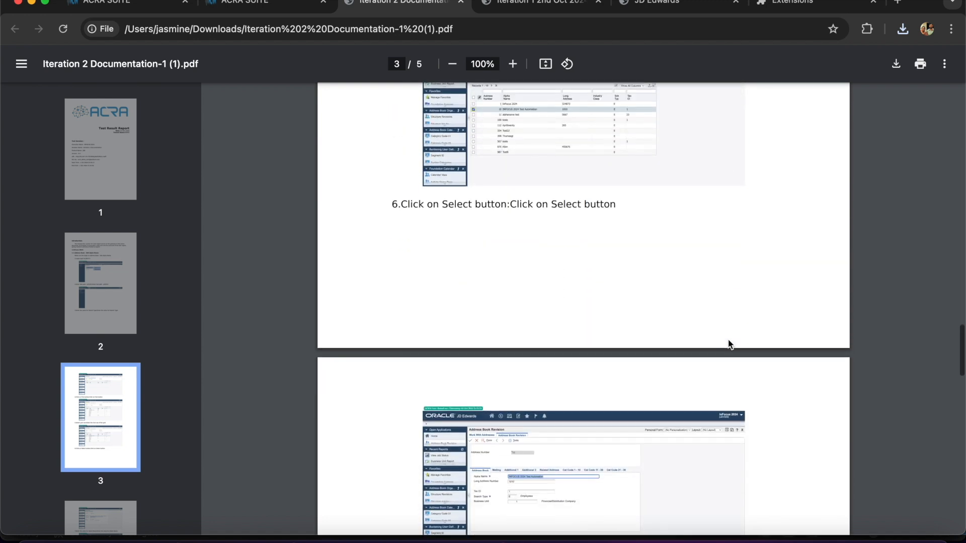
pyautogui.scroll(-9, 729, 339)
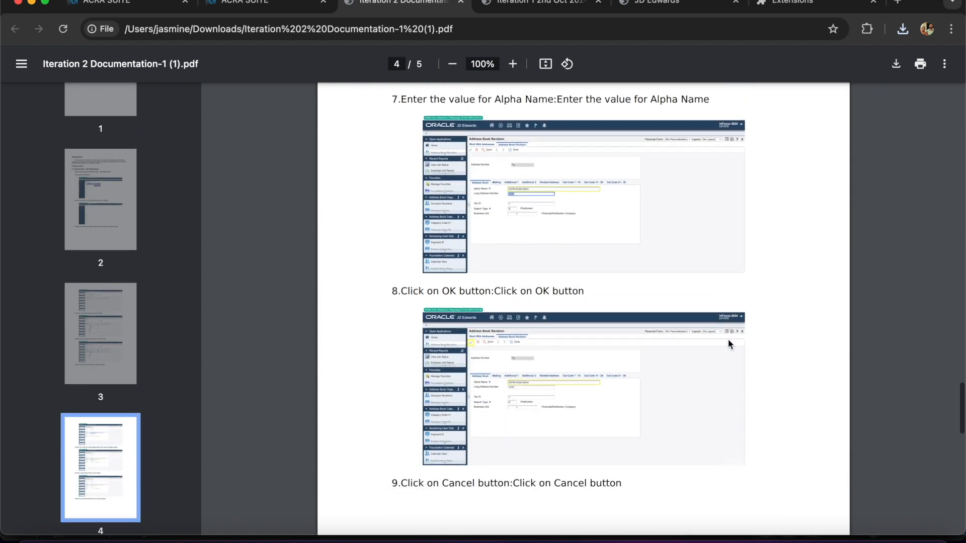
pyautogui.scroll(-11, 728, 340)
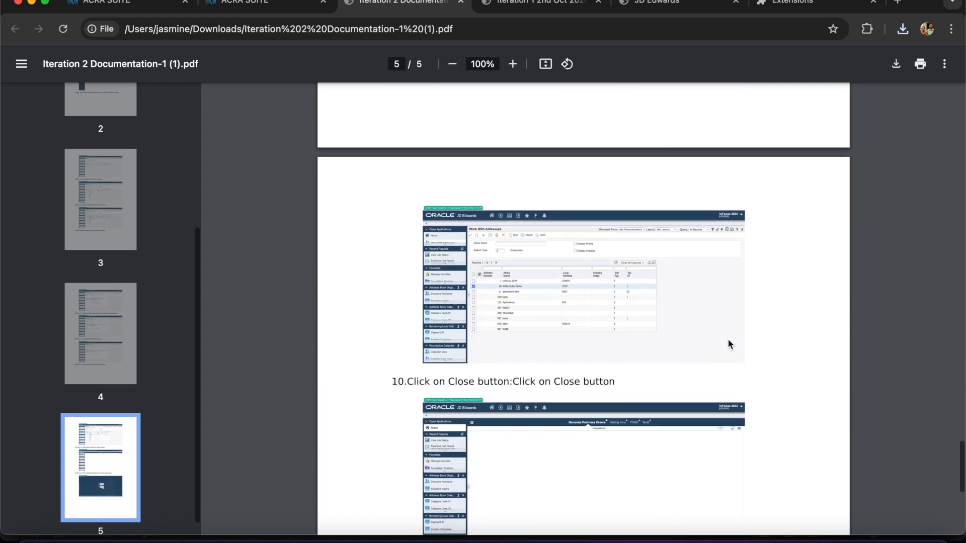
pyautogui.scroll(-4, 729, 339)
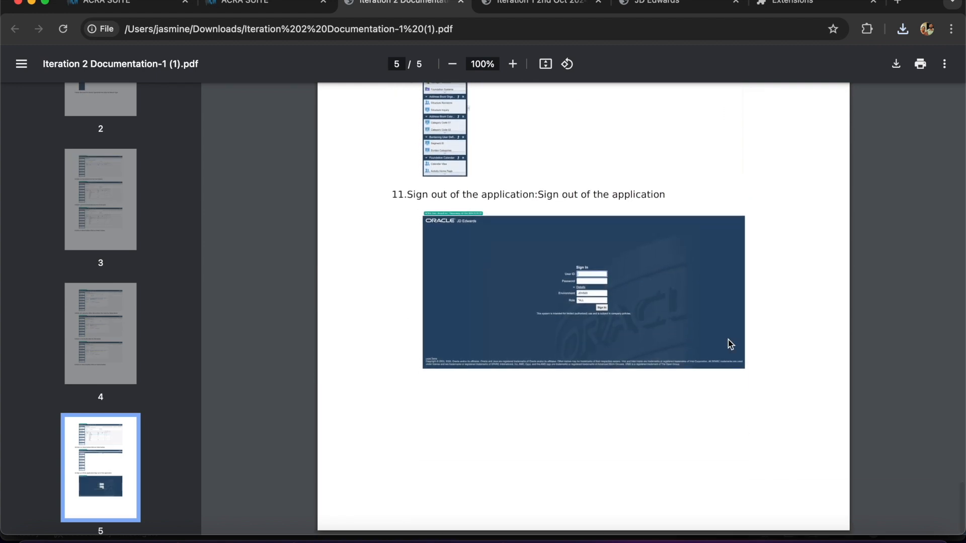